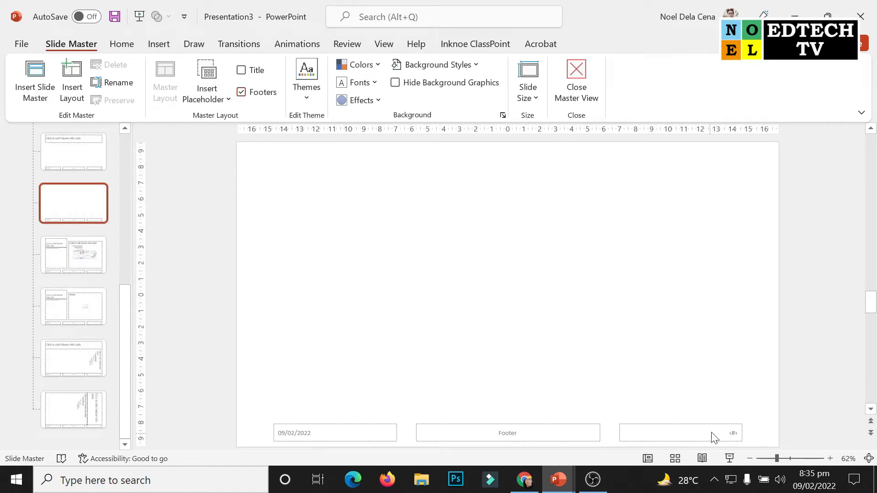
Delete the three footer placeholders from the Blank layout and cover the whole layout with a 33.87 × 19.05 cm rectangle.
drag(819, 398, 236, 447)
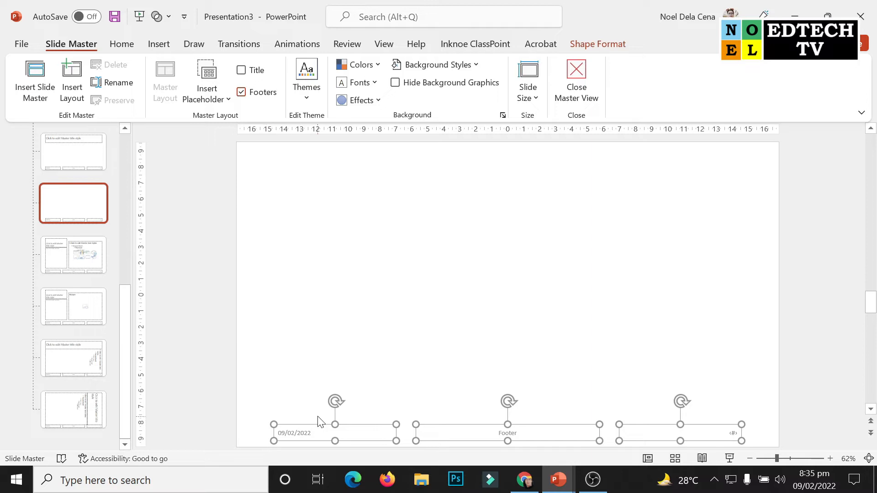
key(Delete)
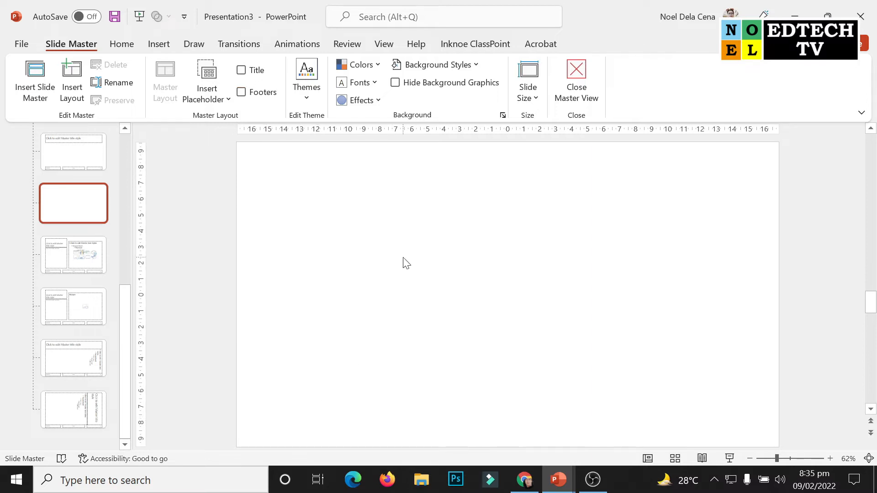
click(120, 45)
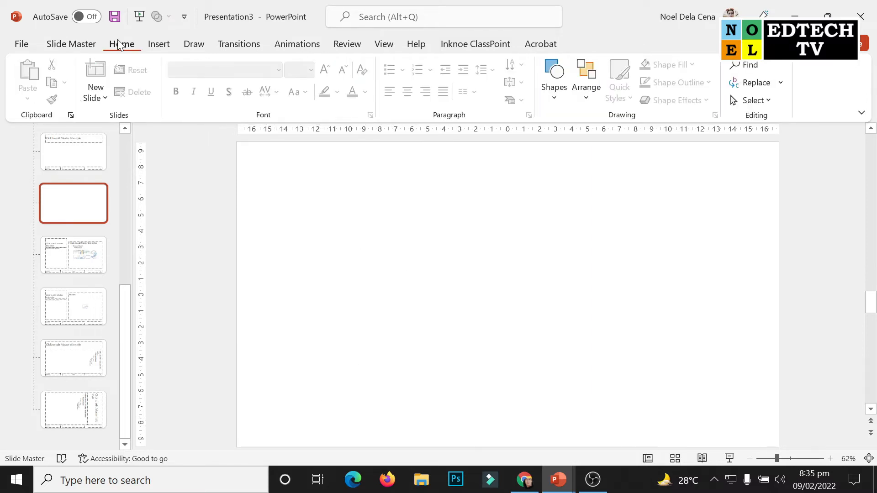
click(554, 85)
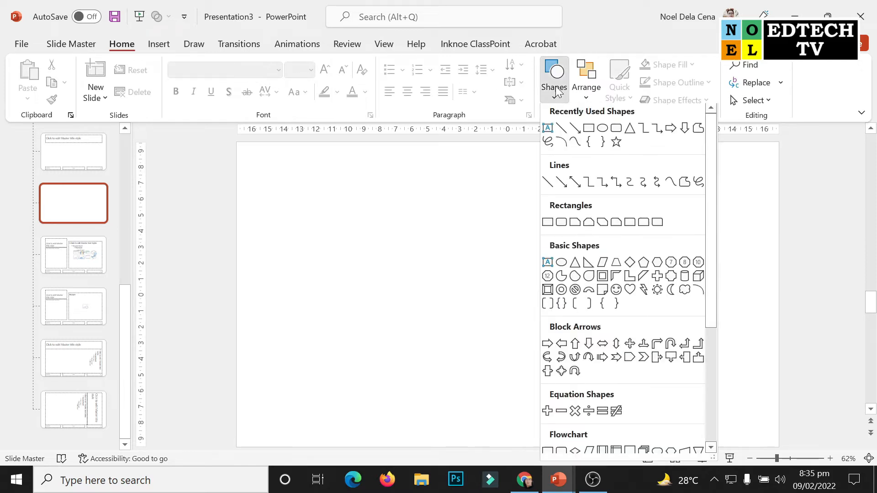
click(589, 131)
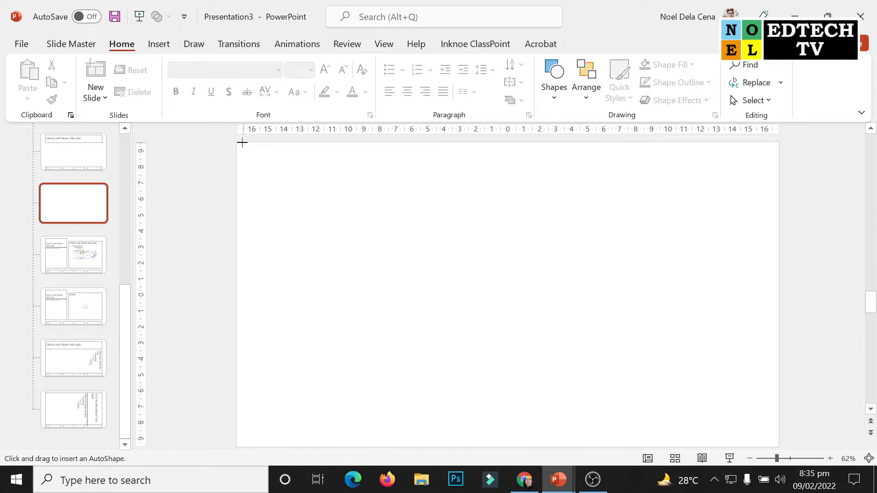
drag(237, 143, 779, 446)
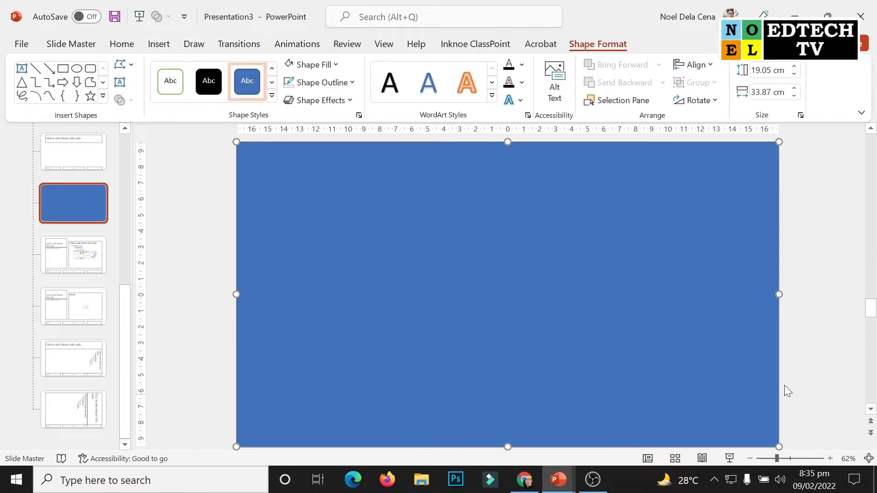
Fill the full-slide rectangle with Black, Text 1 and close the master view.
click(336, 65)
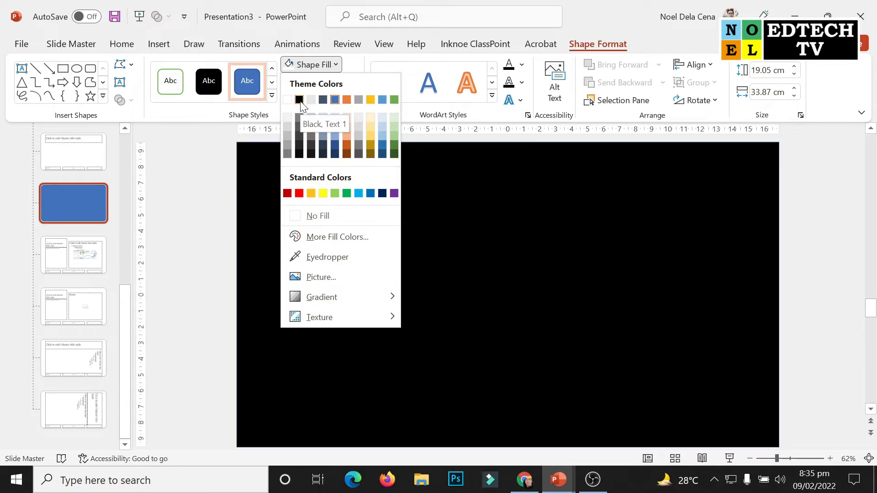
click(299, 100)
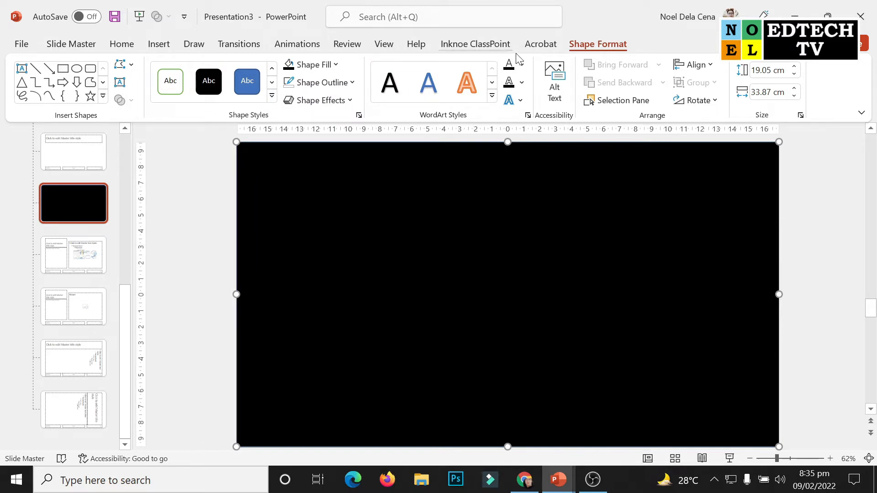
click(388, 47)
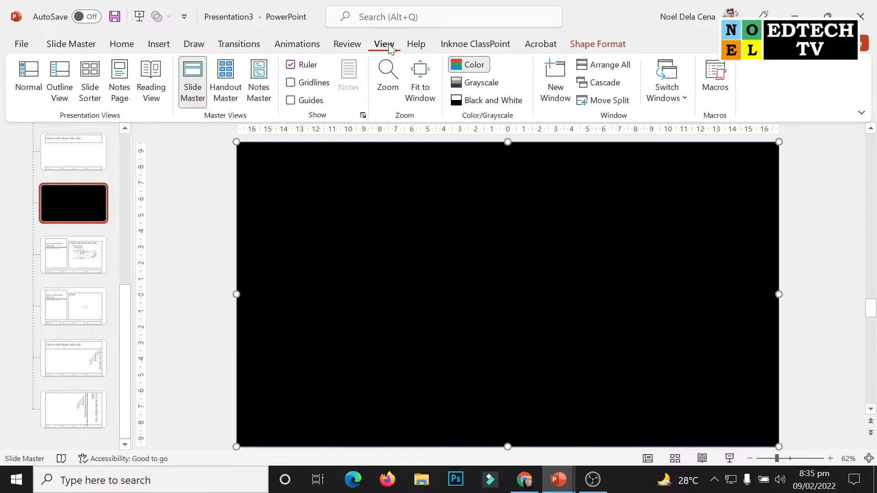
click(77, 46)
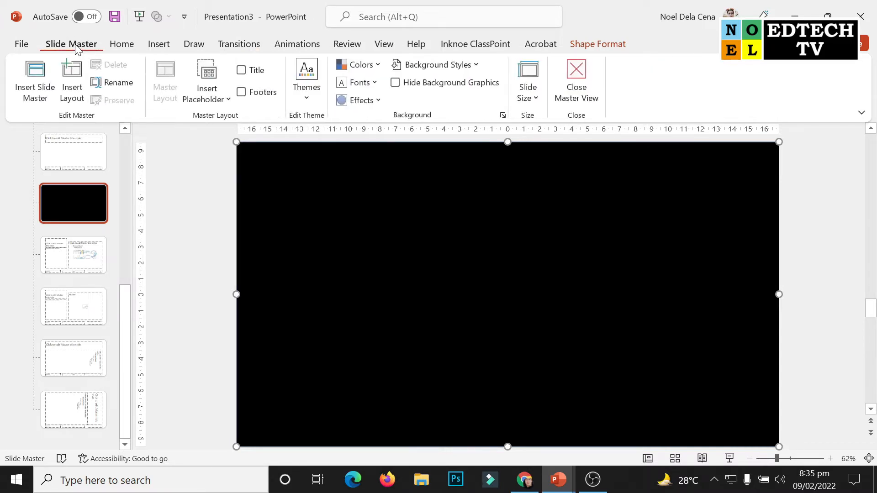
click(582, 86)
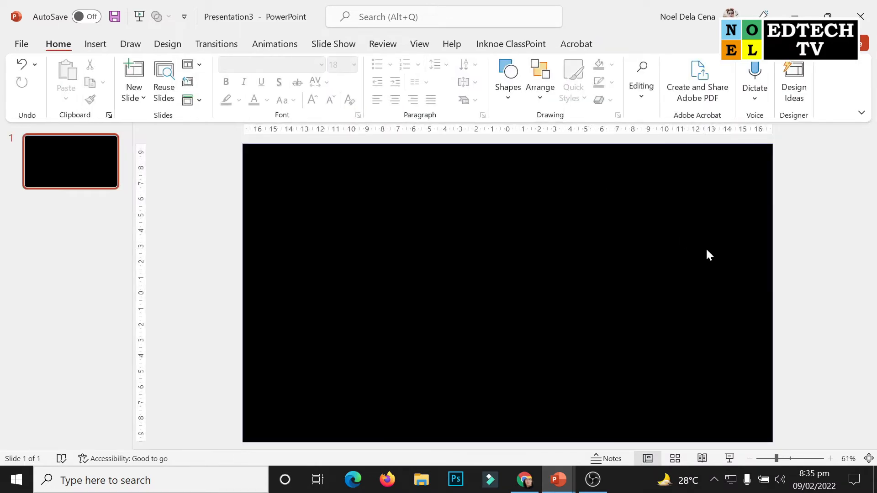
click(136, 99)
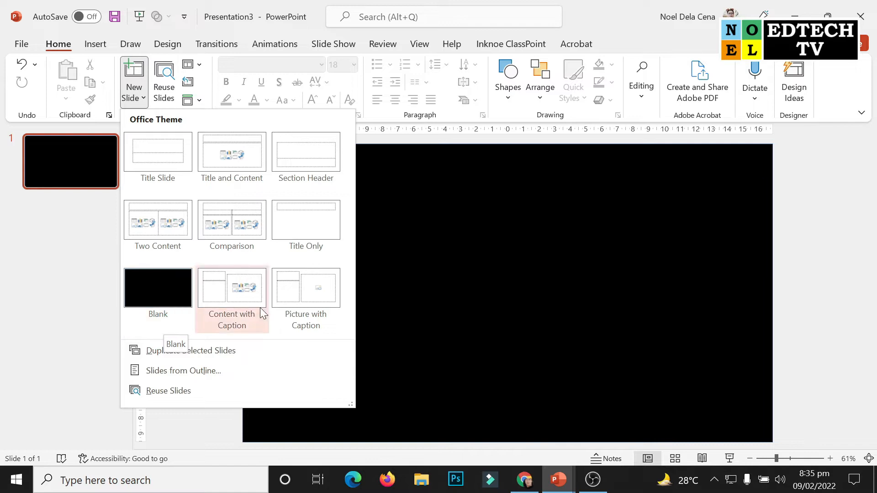
click(630, 288)
drag(573, 156, 459, 329)
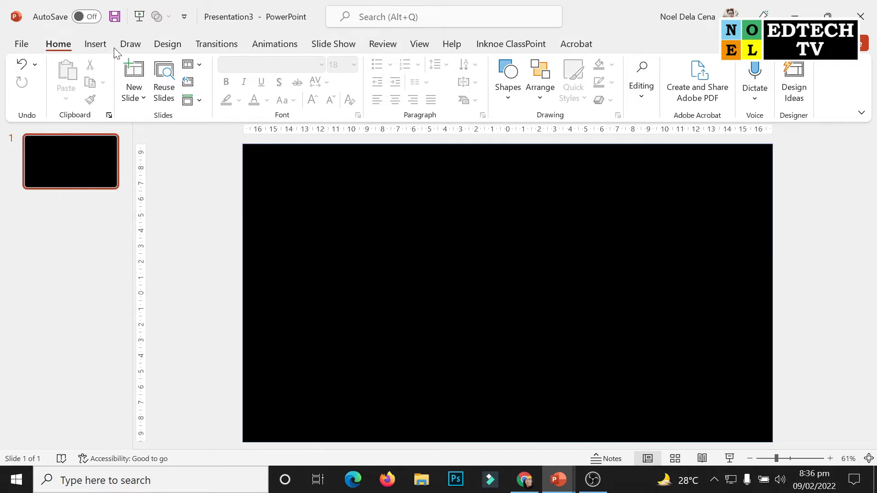
Draw a wide rectangle about 27.94 × 5.69 cm across the middle of the slide.
click(97, 45)
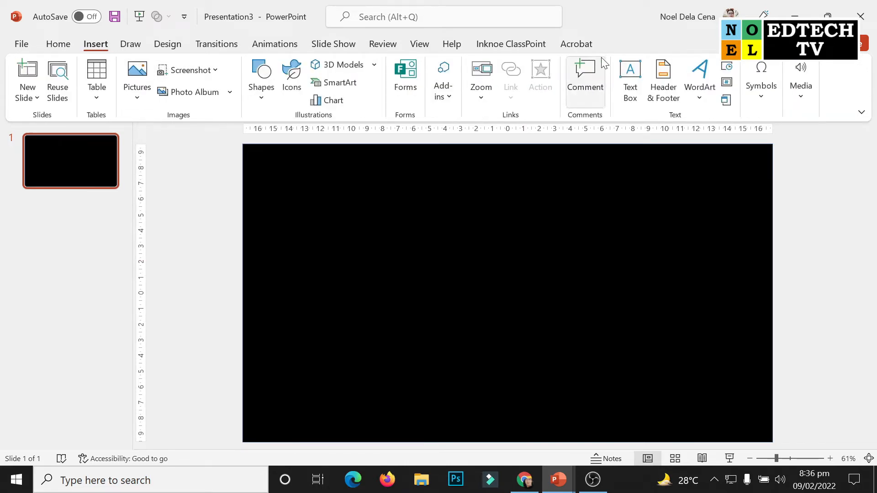
click(267, 96)
click(297, 133)
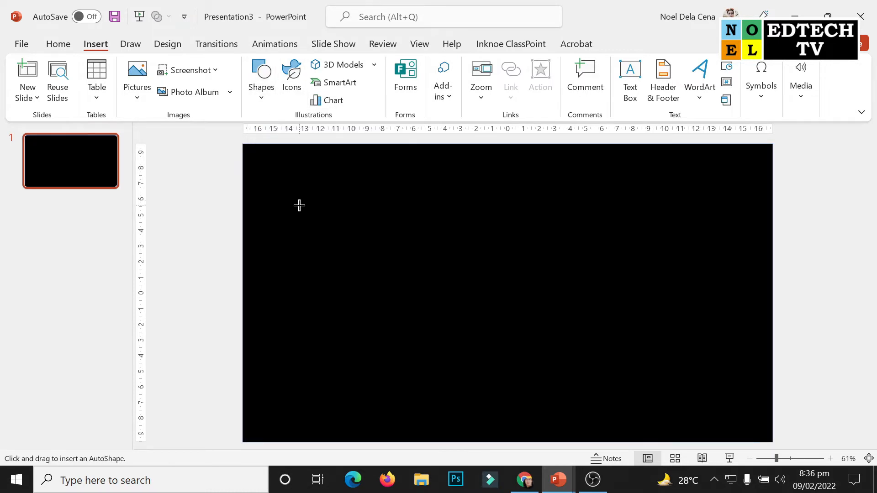
drag(293, 240, 731, 329)
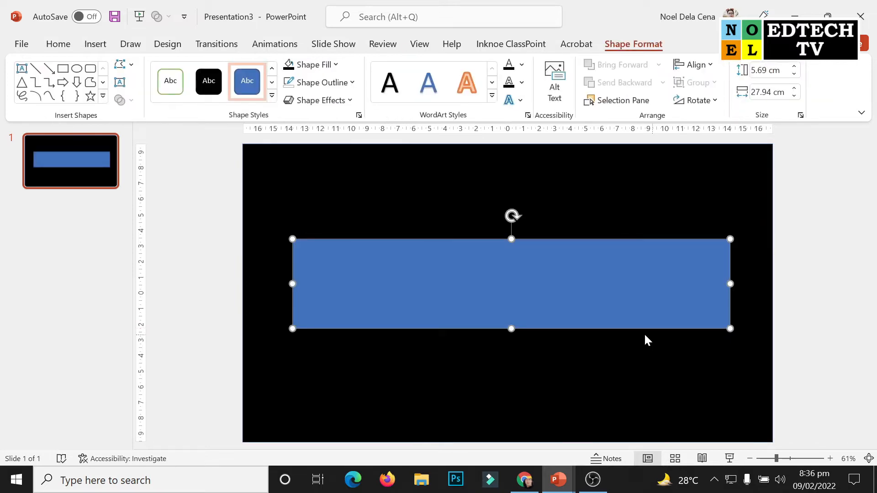
Fill the wide rectangle with white and remove its outline.
click(340, 67)
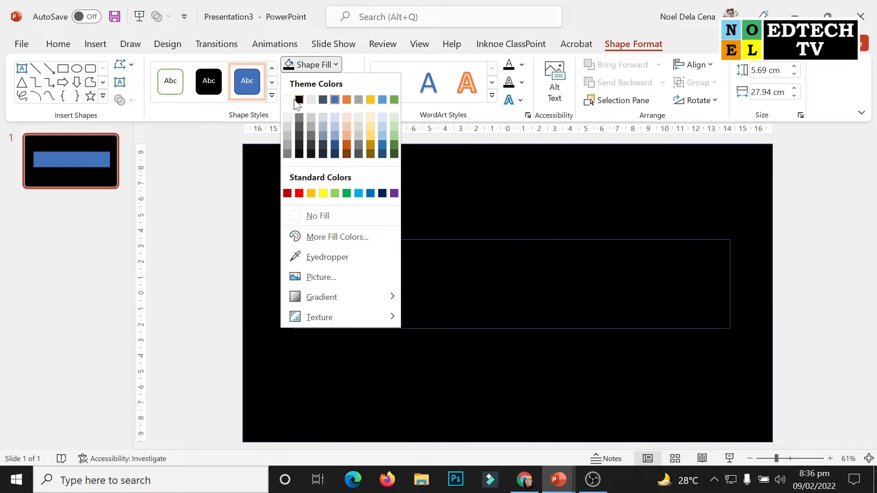
click(287, 100)
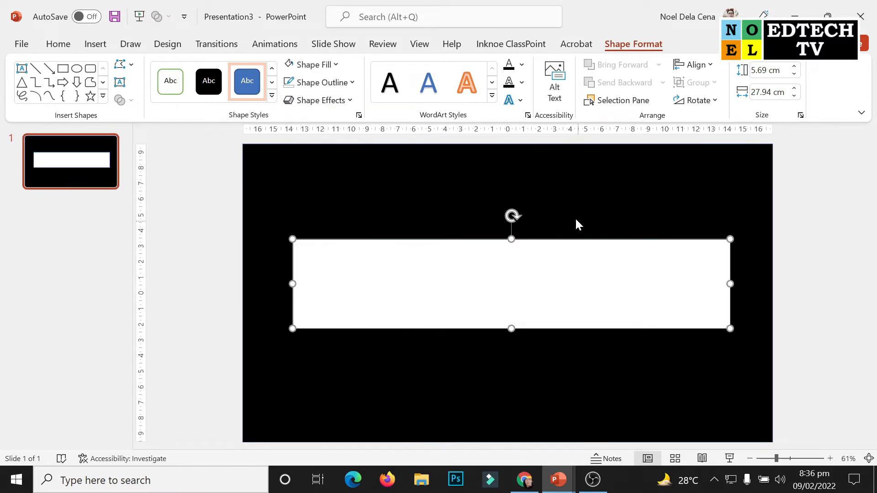
click(352, 83)
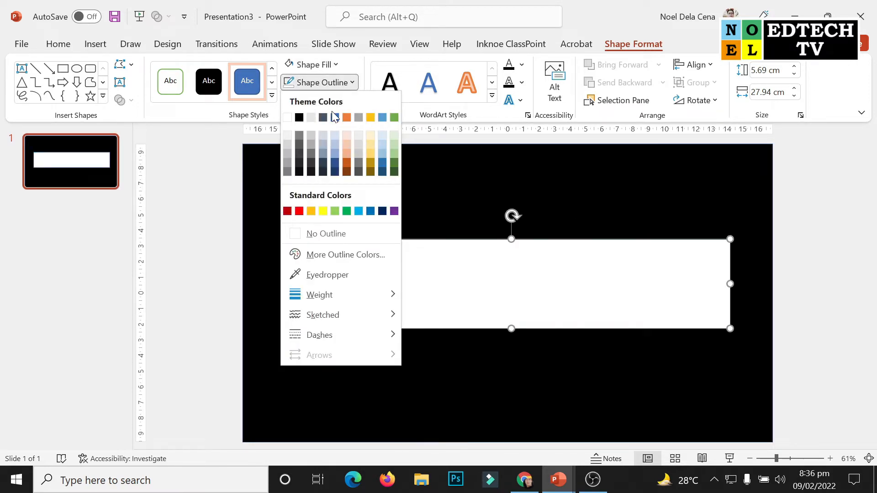
click(322, 233)
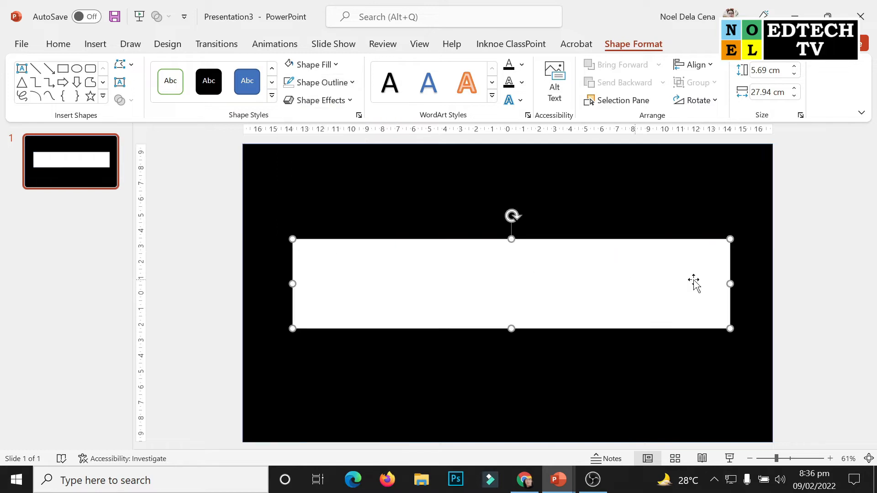
click(804, 256)
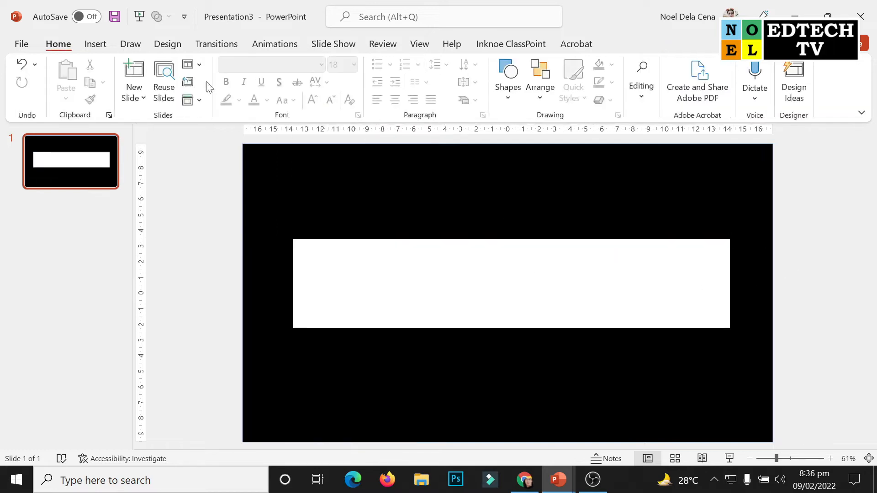
Insert WordArt in the plain black first style with the text "NOEL EDTECH TV".
click(103, 44)
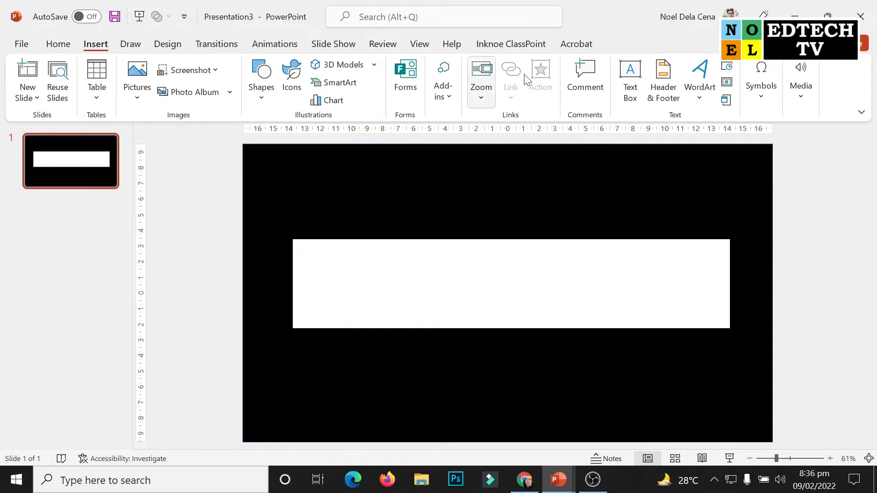
click(701, 70)
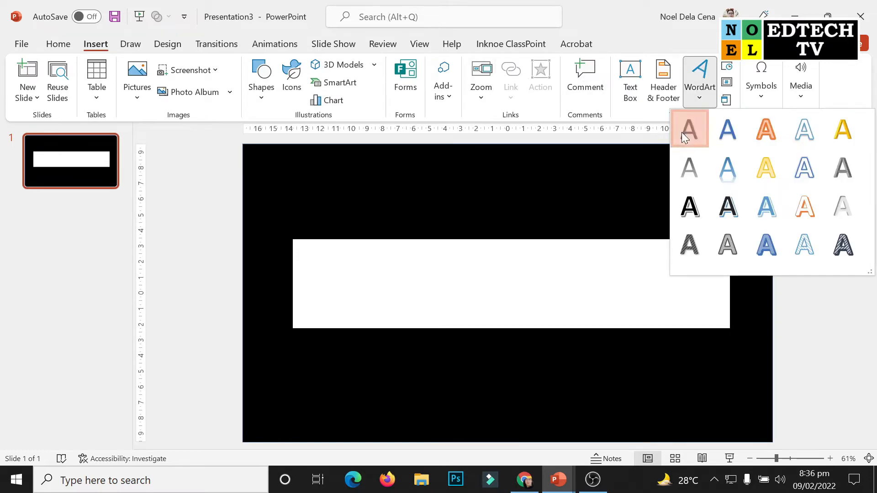
click(681, 132)
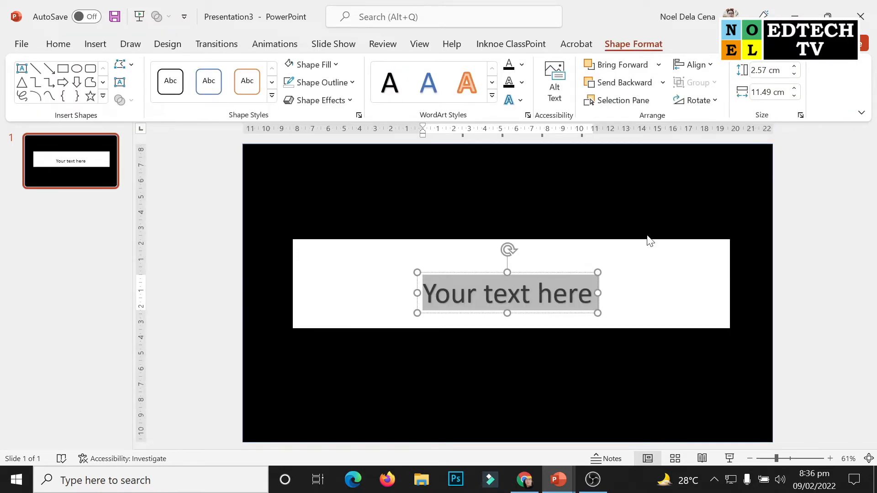
text(noe)
key(BackSpace)
key(BackSpace)
key(BackSpace)
text(NBOE)
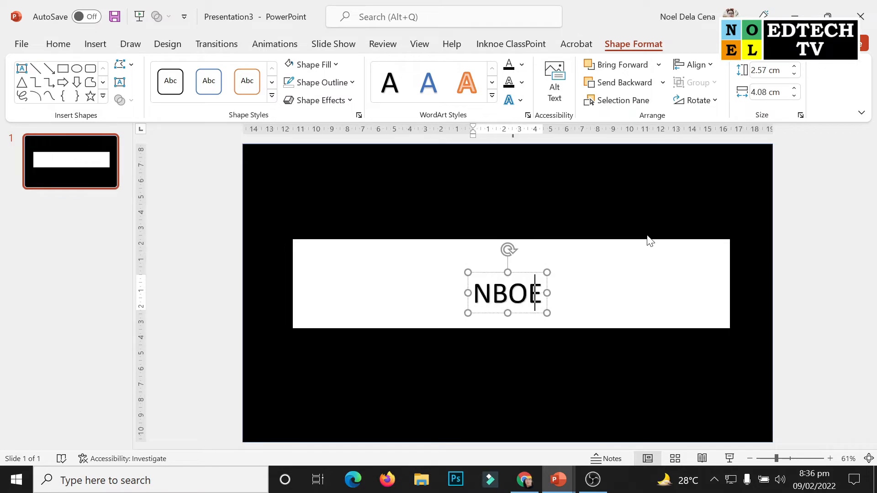
key(BackSpace)
key(BackSpace)
key(BackSpace)
text(OEL EDTECH TV)
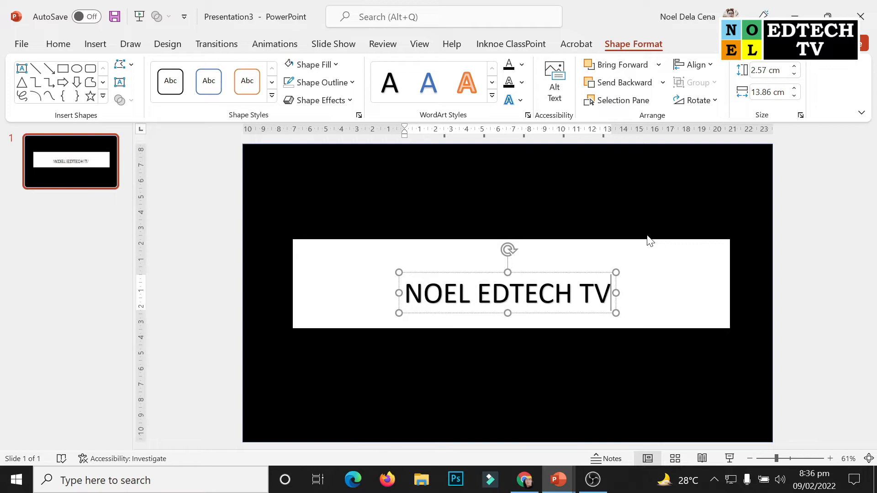
Set the WordArt text's font size to 96 and center the text on the white rectangle.
click(550, 274)
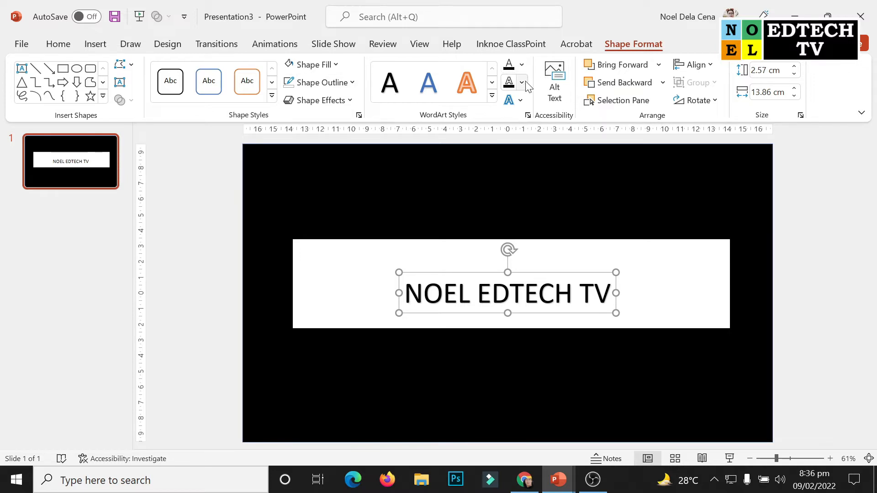
click(58, 44)
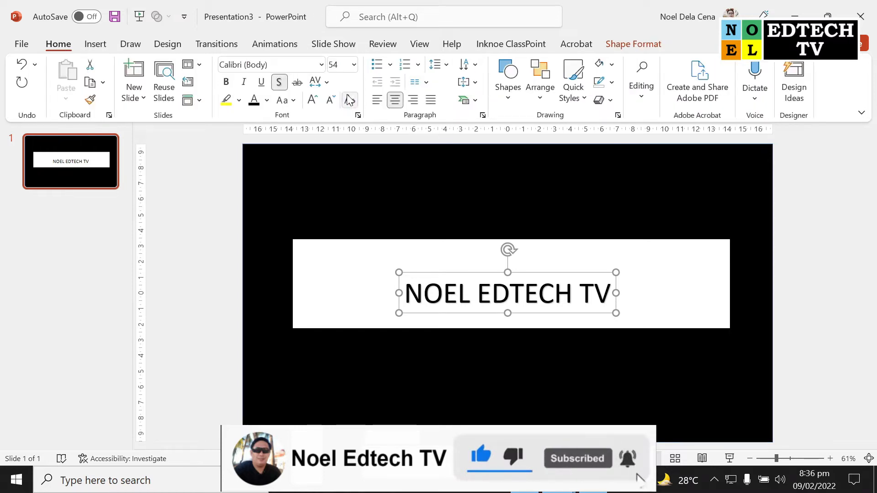
click(354, 65)
drag(362, 130, 364, 195)
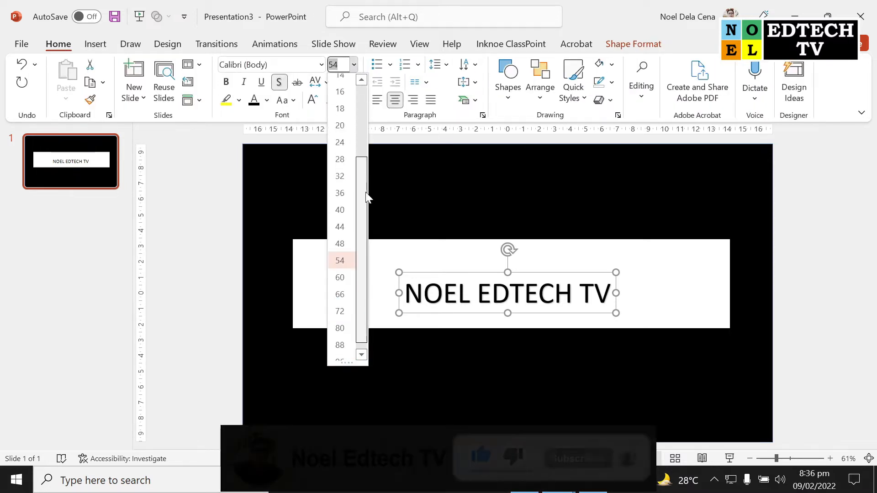
click(340, 353)
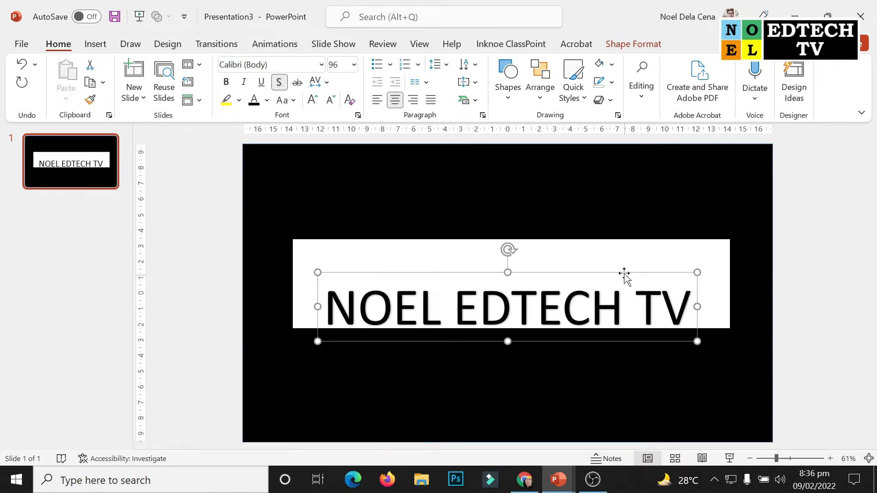
drag(622, 272, 627, 245)
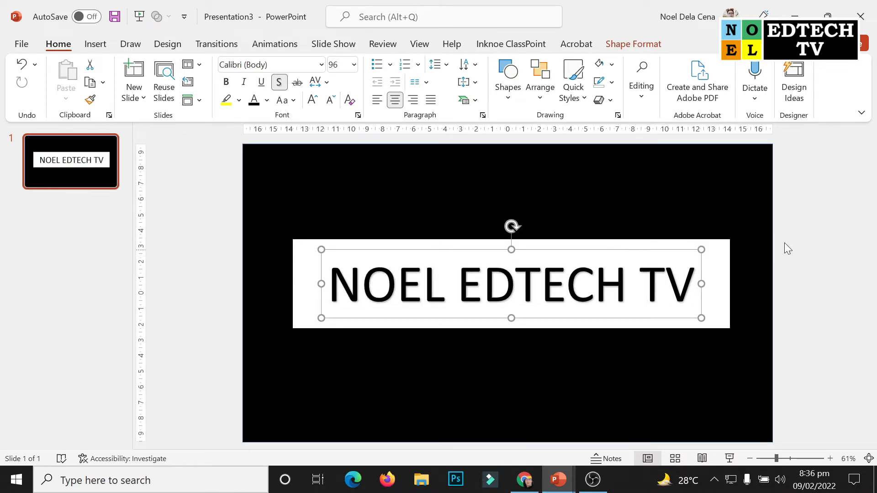
click(793, 222)
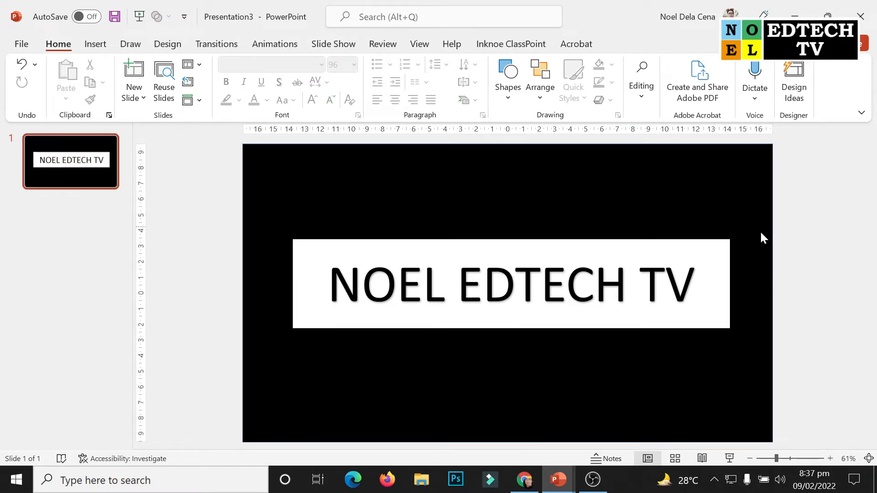
Merge the white rectangle and the "NOEL EDTECH TV" WordArt into one shape using Intersect, with the rectangle selected first.
click(701, 249)
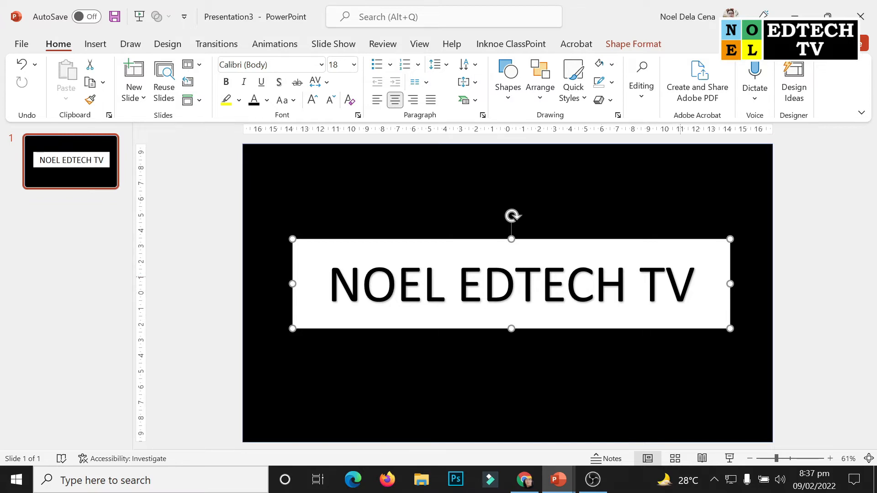
shift+click(661, 270)
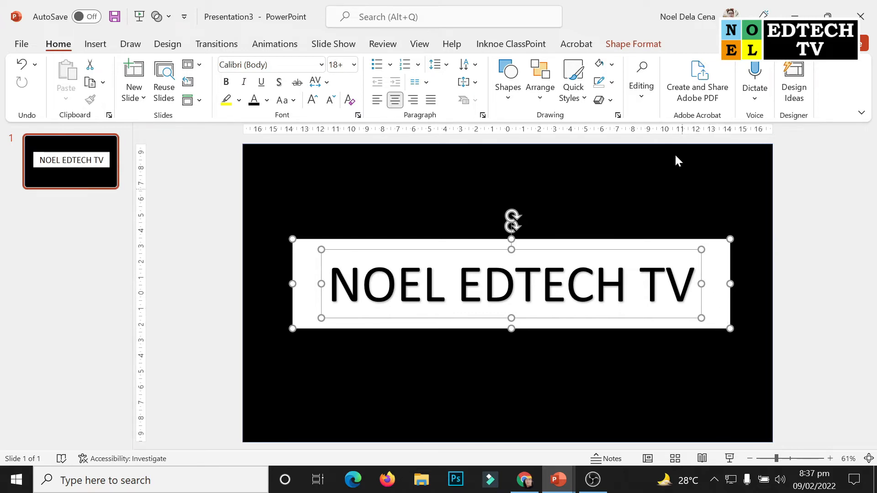
click(635, 43)
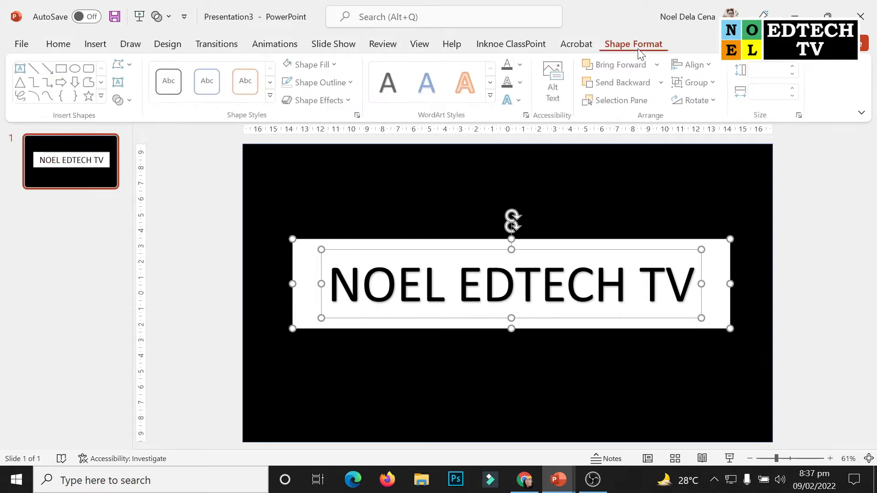
click(132, 100)
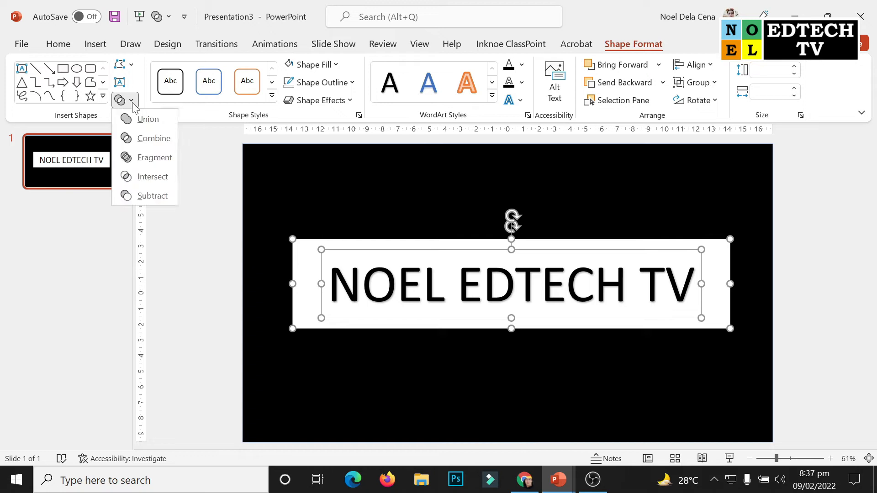
click(150, 177)
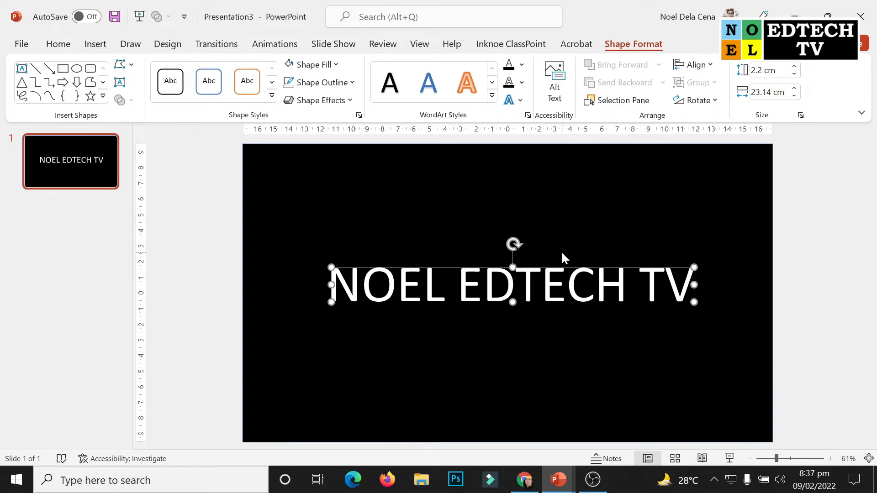
Remove both the shape outline and the text outline from the merged "NOEL EDTECH TV" shape.
click(353, 83)
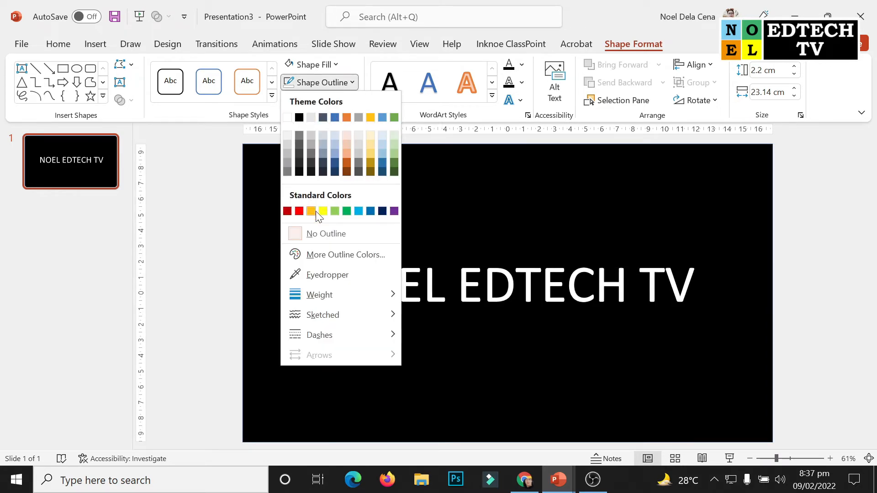
click(328, 236)
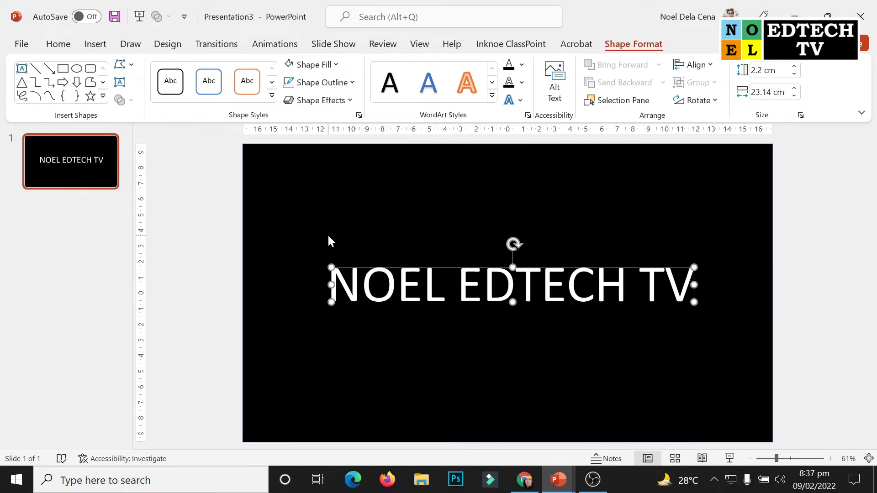
click(523, 84)
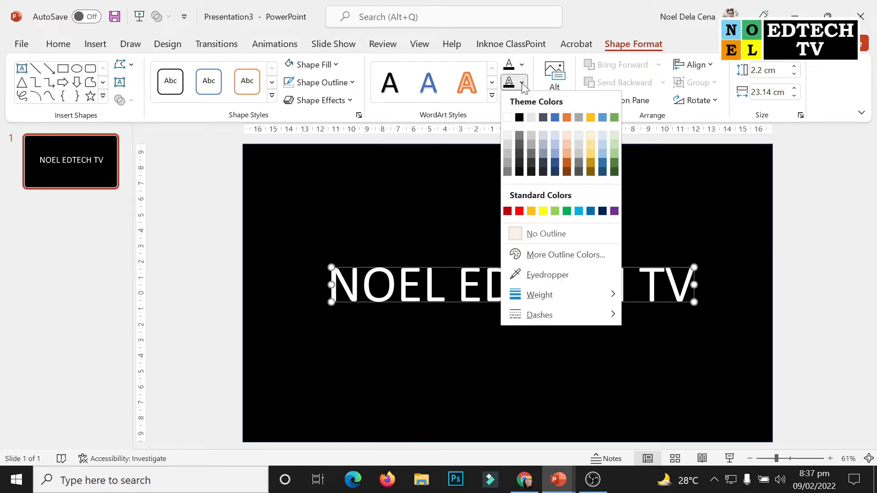
click(551, 234)
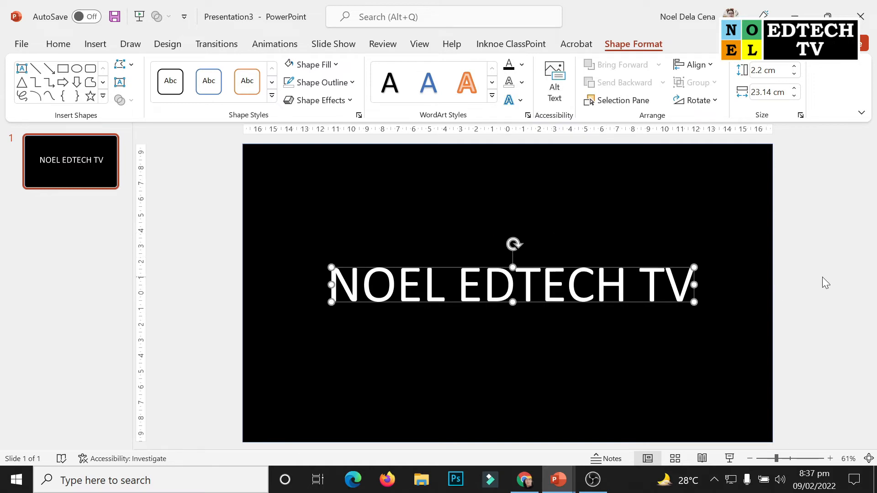
Give the merged text shape a white glow with a size of 150 pt, and close the formatting pane.
right_click(674, 271)
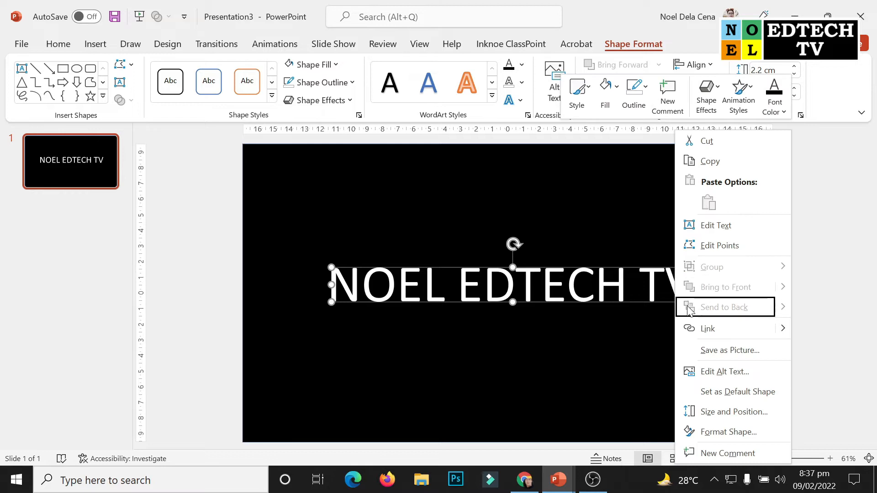
click(724, 432)
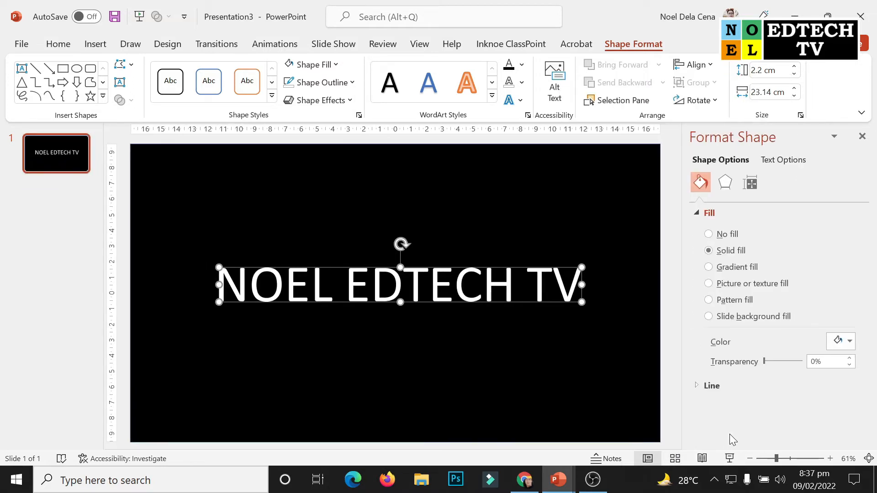
click(726, 183)
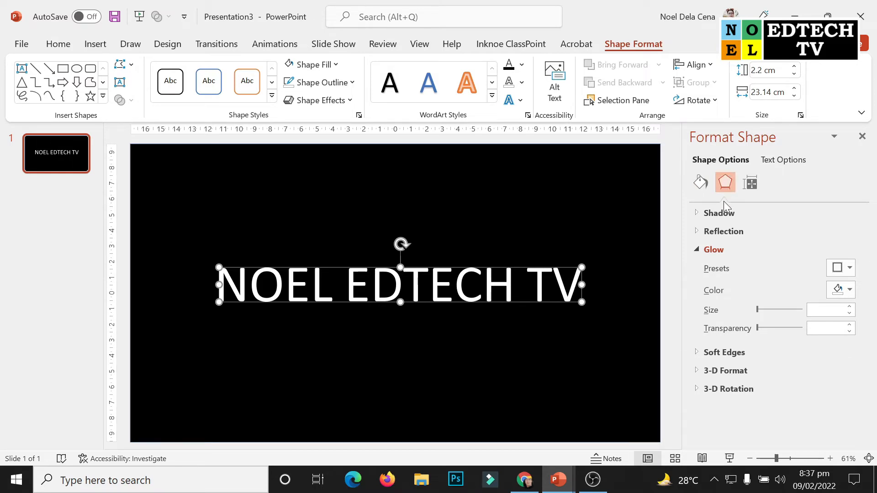
click(845, 290)
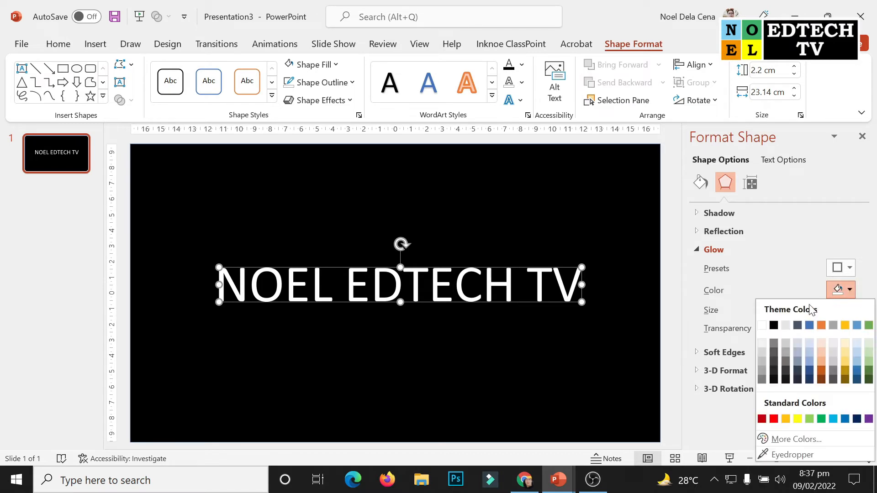
click(762, 325)
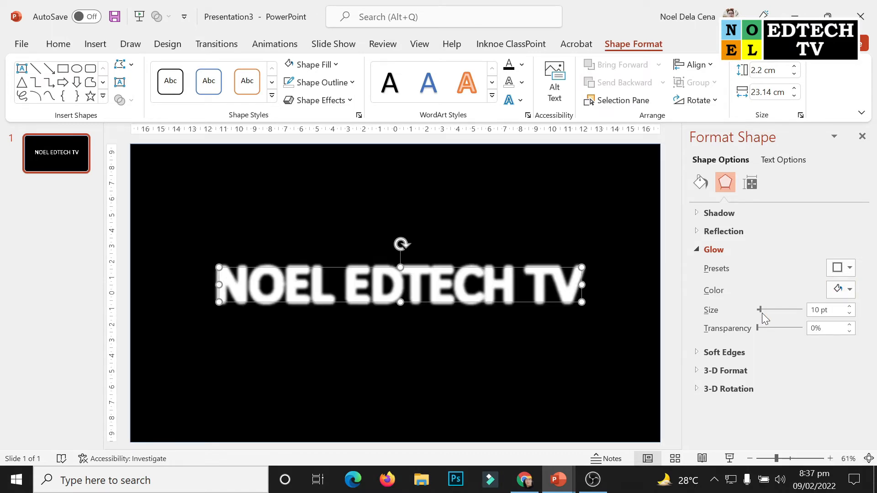
drag(761, 310, 812, 318)
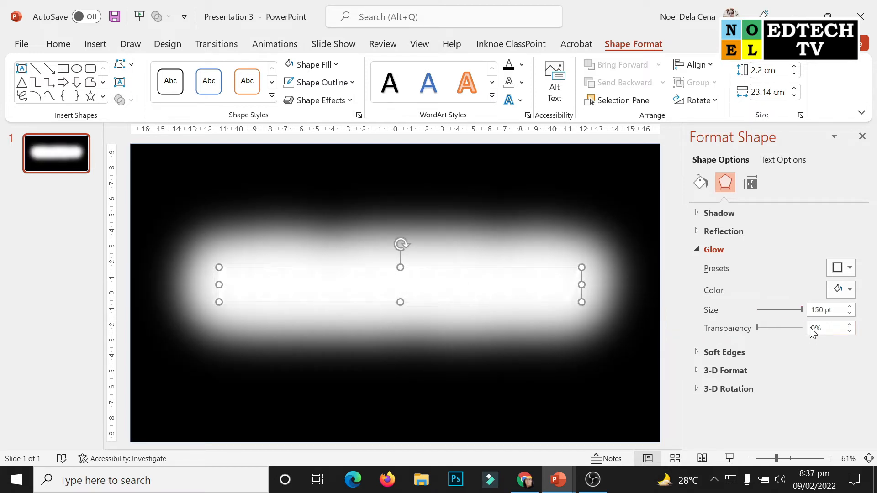
click(592, 180)
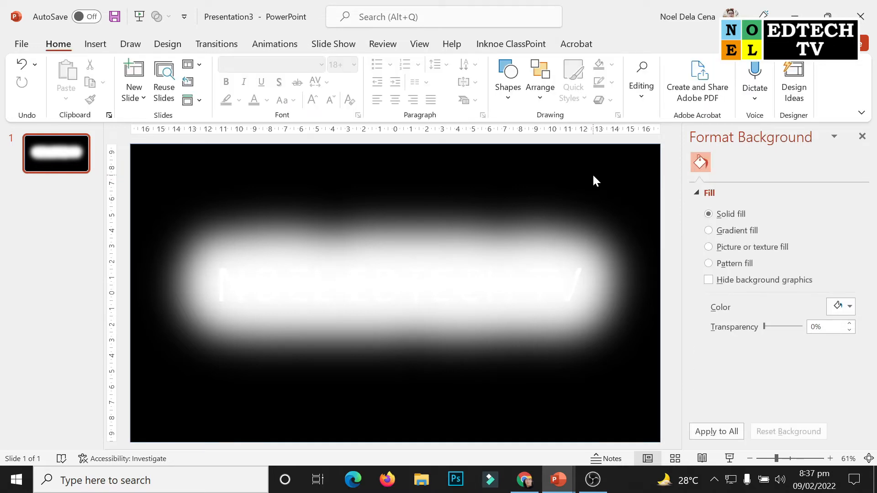
click(863, 137)
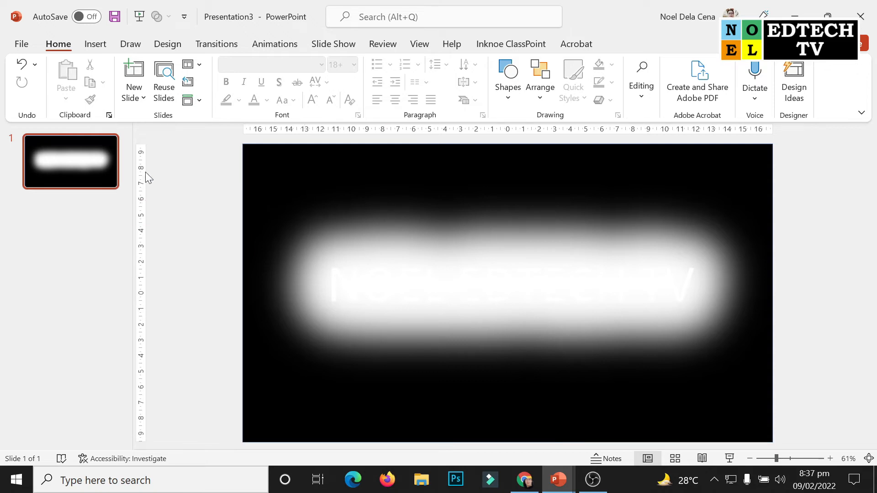
Duplicate slide 1 and reduce the text shape's glow size to 131 pt on the new slide 2.
right_click(105, 168)
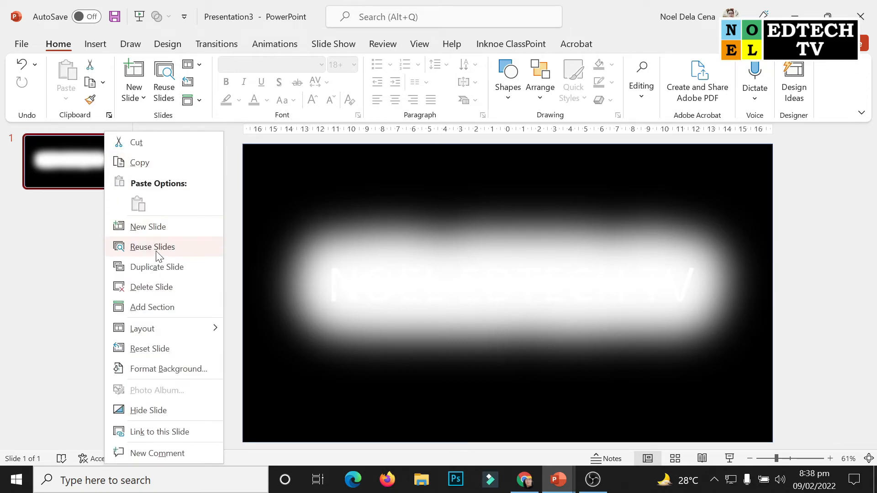
click(158, 266)
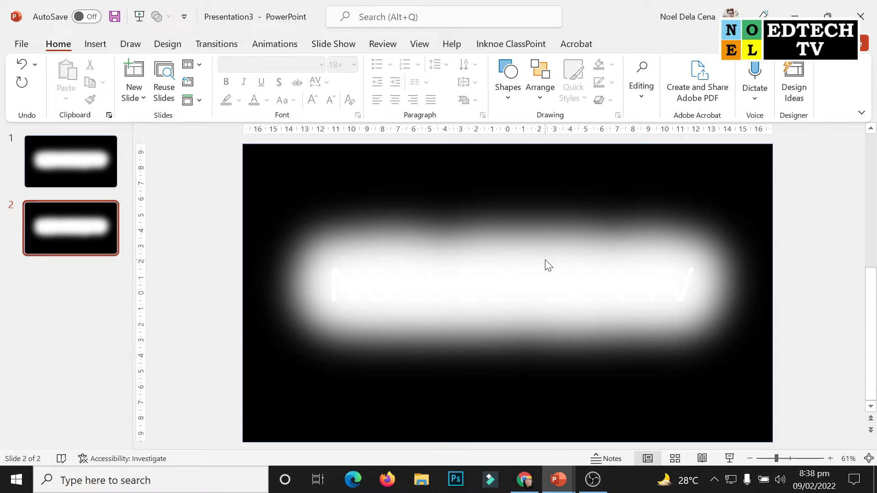
click(665, 279)
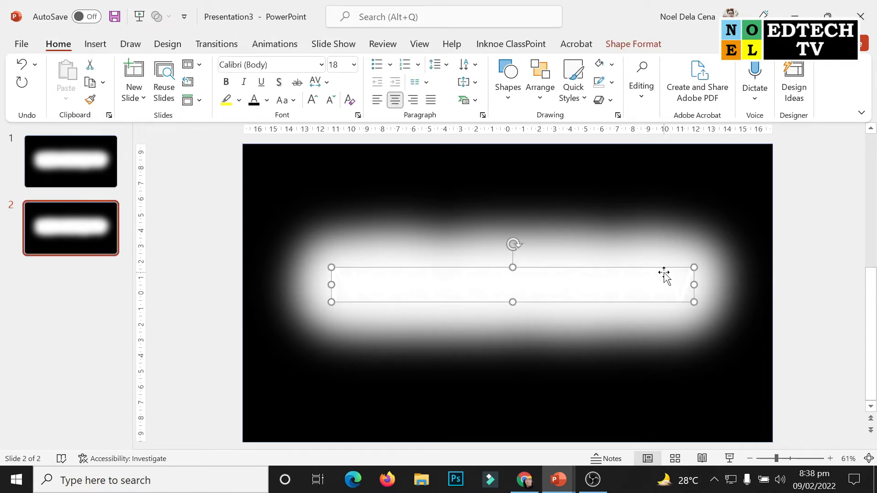
right_click(665, 270)
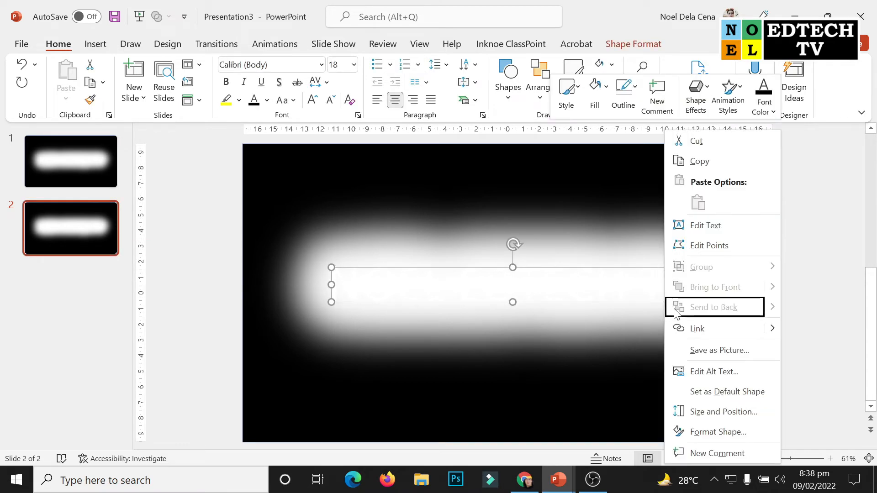
click(716, 432)
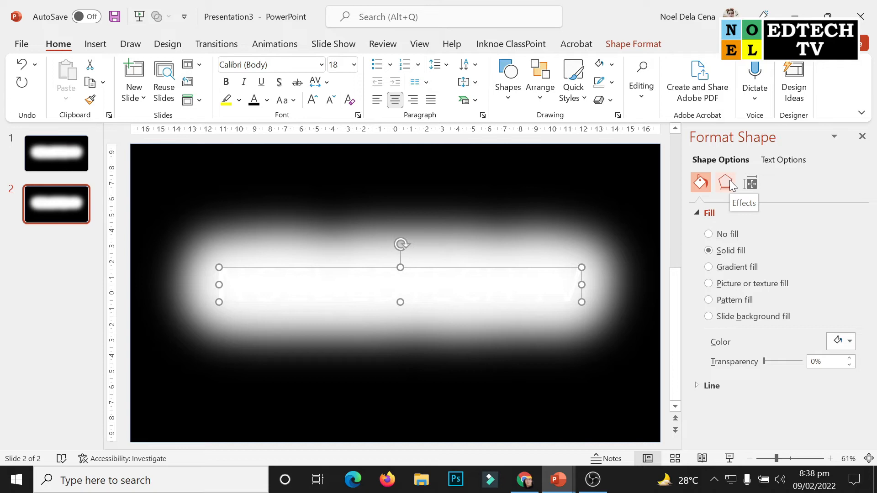
click(731, 180)
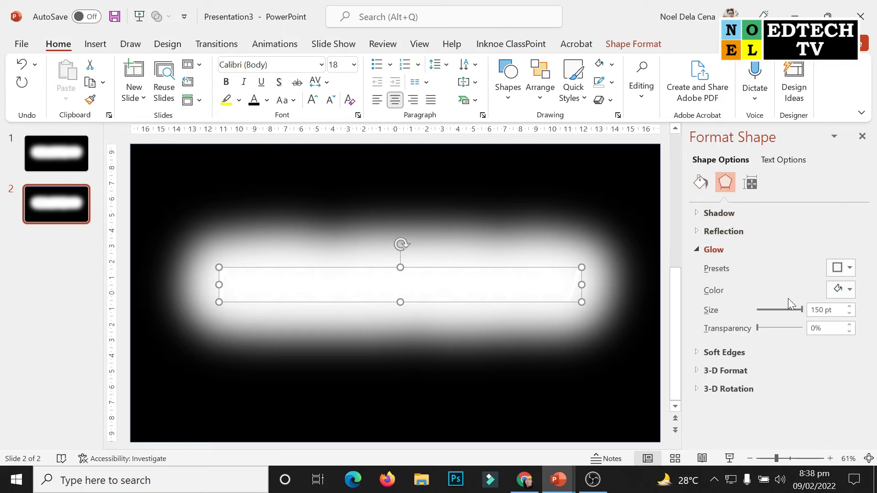
drag(800, 313, 797, 311)
Duplicate slide 2 and reduce the text shape's glow size to 115 pt on the new slide 3.
click(78, 205)
right_click(78, 205)
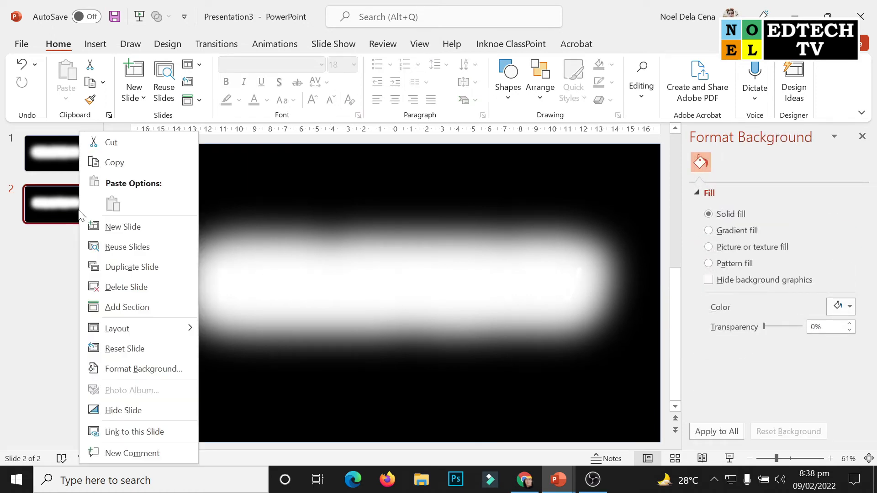
click(120, 266)
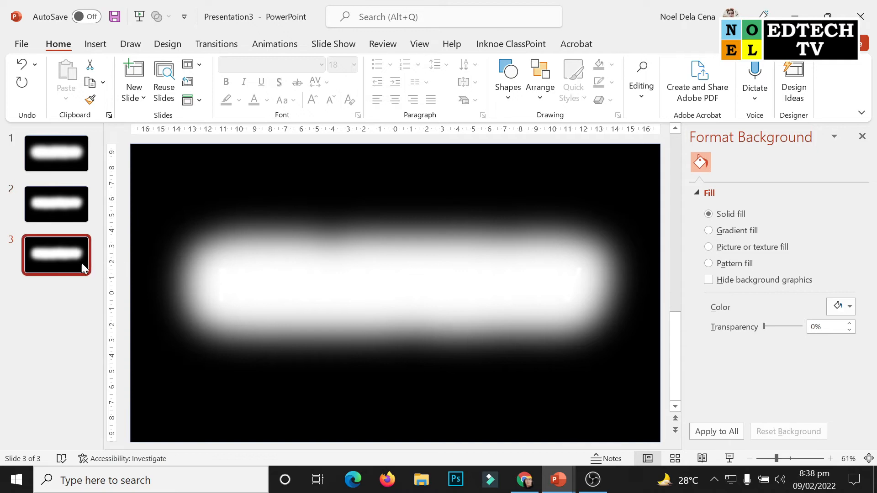
click(433, 273)
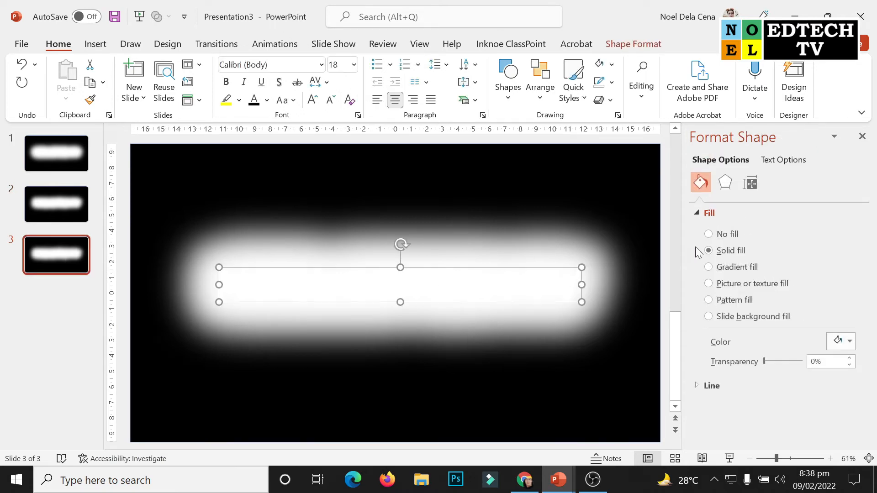
click(730, 182)
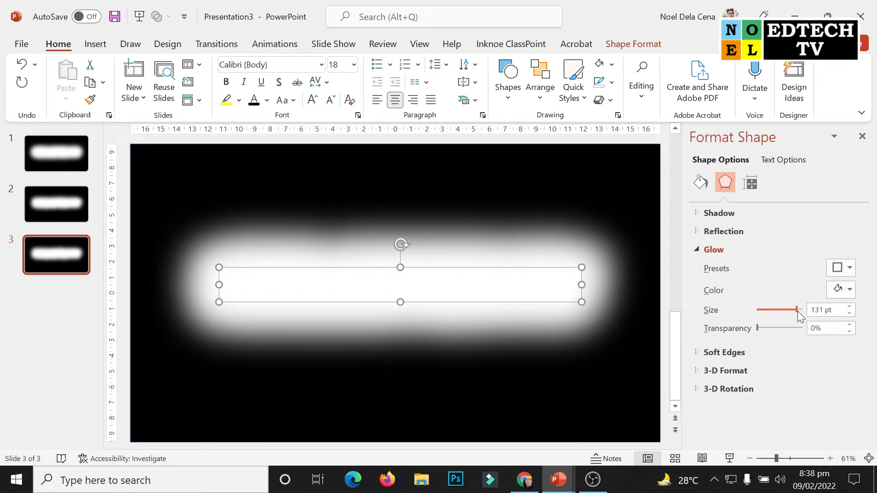
drag(798, 312, 792, 312)
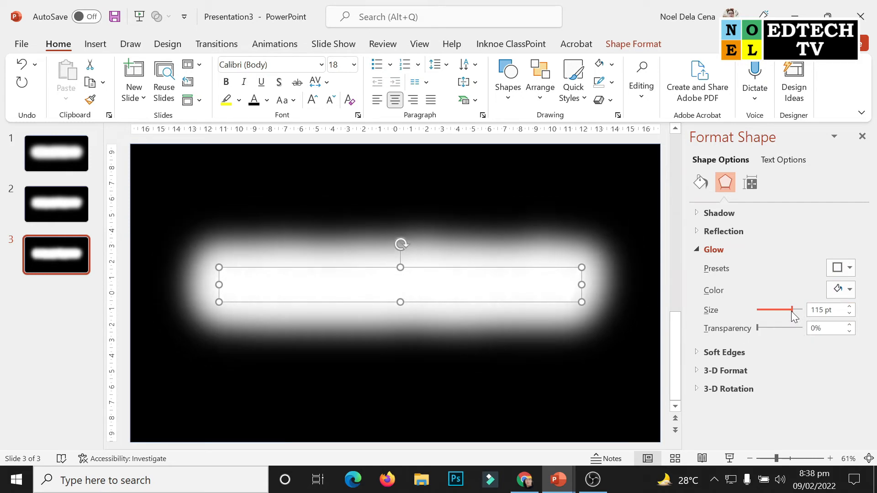
Duplicate slide 3 and reduce the text shape's glow size to 96 pt on the new slide 4.
click(60, 254)
right_click(59, 254)
click(66, 267)
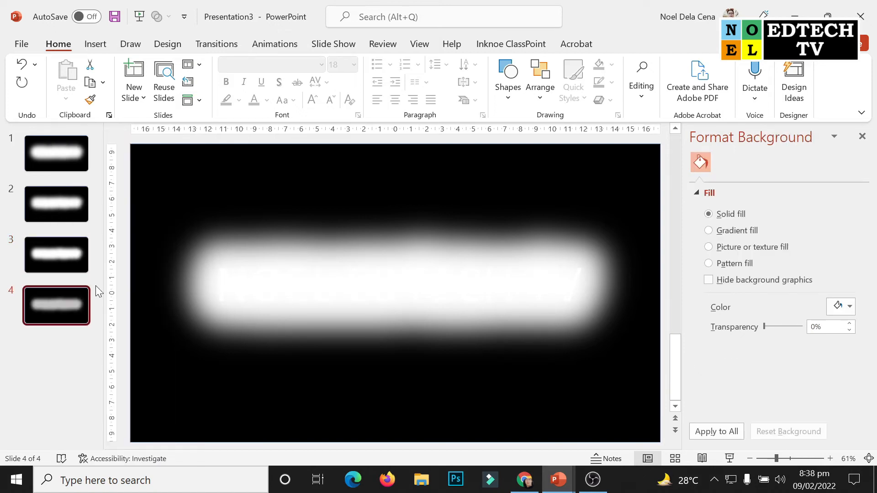
click(525, 286)
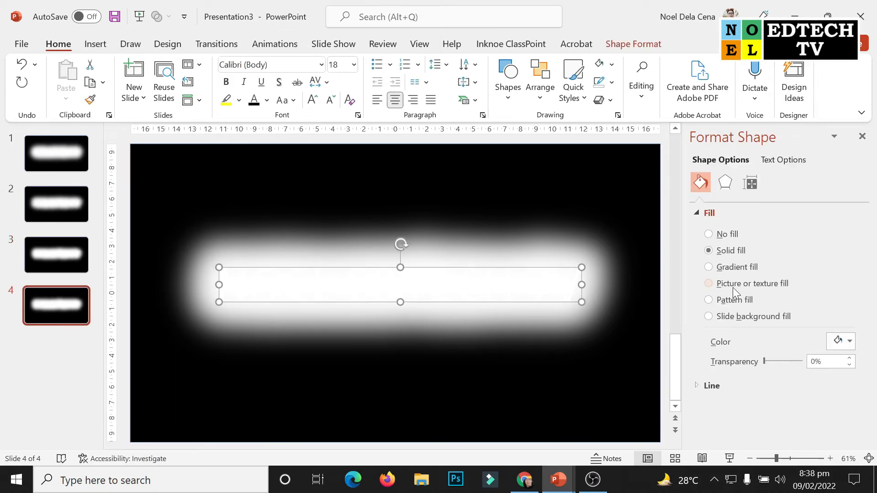
click(725, 183)
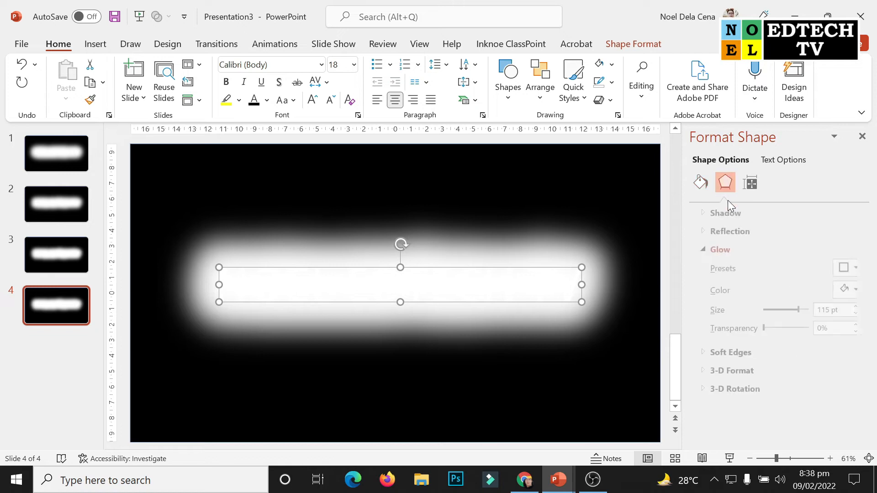
click(789, 312)
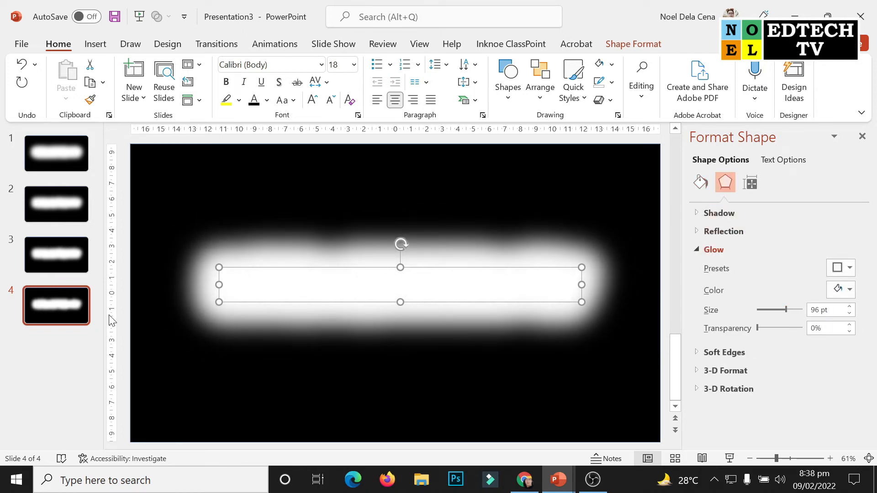
Duplicate slide 4 and reduce the text shape's glow size further on the new slide 5.
right_click(75, 301)
click(111, 274)
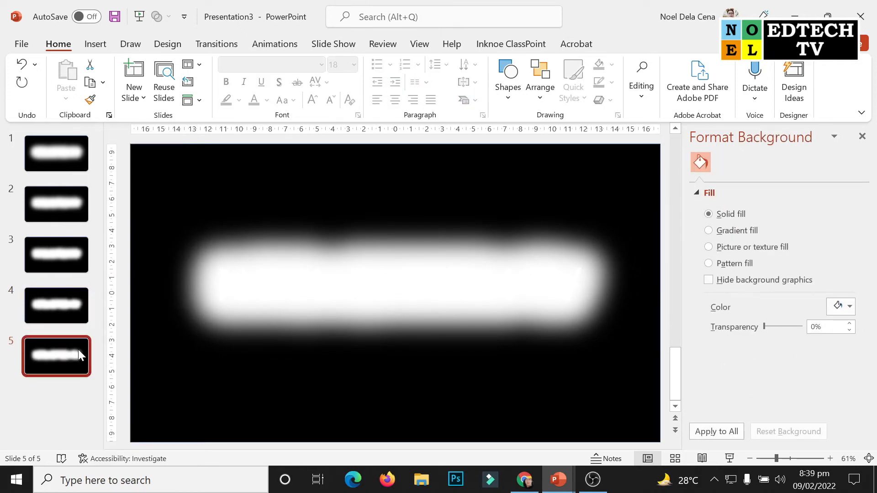
click(492, 279)
click(727, 183)
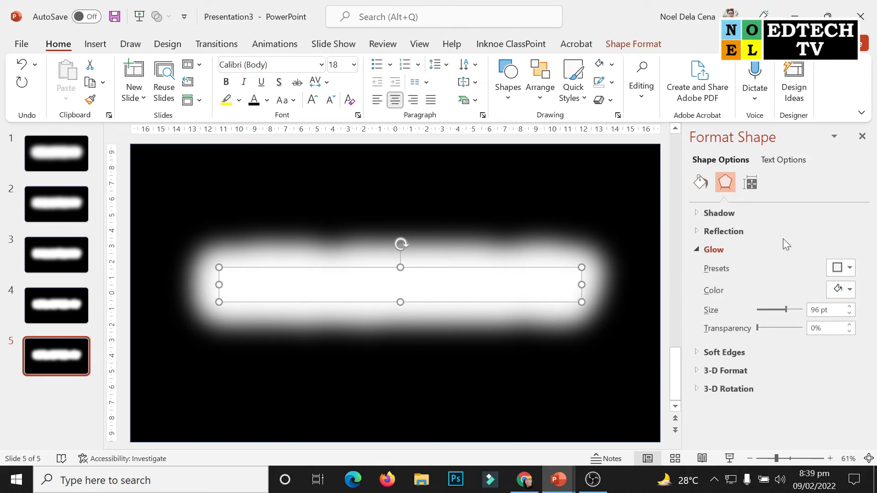
drag(786, 310, 755, 311)
Duplicate the last slide twice to make slides 6 and 7, lowering the text shape's glow size on each copy.
right_click(66, 361)
click(110, 158)
click(484, 282)
click(727, 183)
right_click(60, 404)
click(102, 201)
click(475, 279)
click(726, 183)
Add slides 8 and 9 by duplicating the last slide each time, lowering the text shape's glow size on each copy.
right_click(52, 411)
click(108, 215)
click(459, 272)
click(726, 183)
right_click(52, 411)
click(103, 221)
click(376, 296)
click(726, 182)
Continue with slides 10 and 11 as duplicates of the preceding slide, each with a smaller glow on the text shape.
right_click(52, 411)
click(103, 221)
click(397, 284)
click(726, 183)
right_click(51, 411)
click(103, 215)
click(398, 284)
click(726, 183)
Duplicate the last slide to make slides 12 and 13, reduce the text shape's glow on each, and close the formatting pane.
right_click(52, 410)
click(103, 218)
click(398, 285)
click(726, 183)
right_click(52, 411)
click(108, 225)
click(397, 285)
click(726, 183)
click(863, 137)
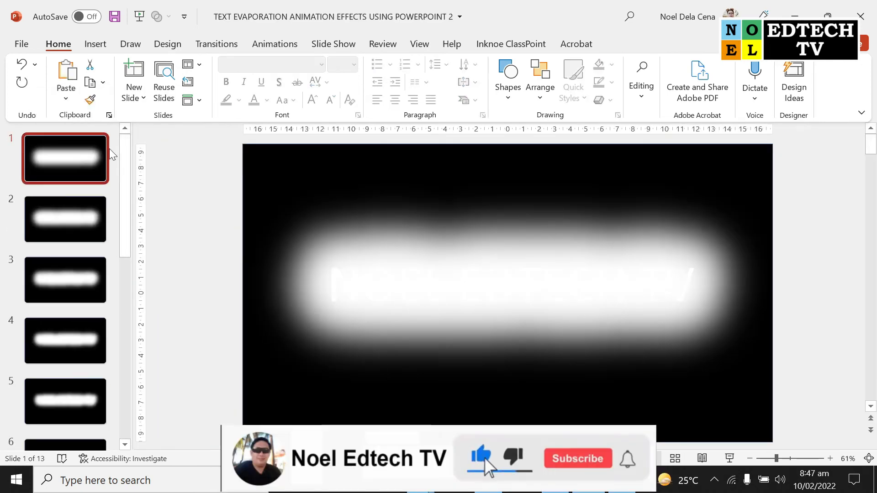
Set slide 1 to advance automatically after 00:00.05, with advancing on mouse click turned off.
click(216, 48)
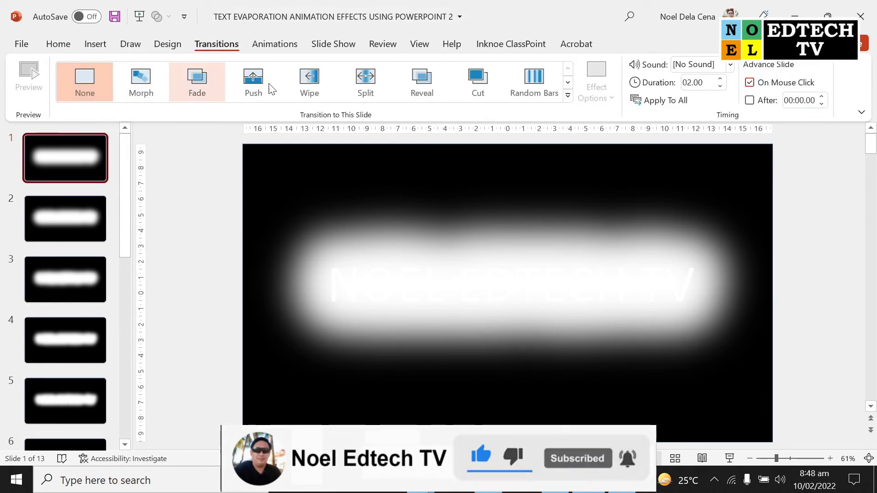
click(750, 85)
click(816, 100)
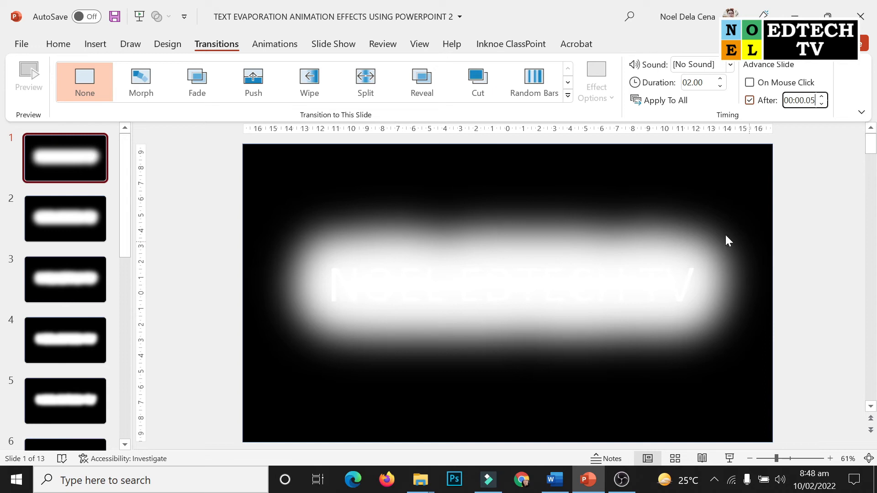
Give slides 2 and 3 the same timing: no advance on mouse click, automatic advance after 00:00.05.
click(73, 213)
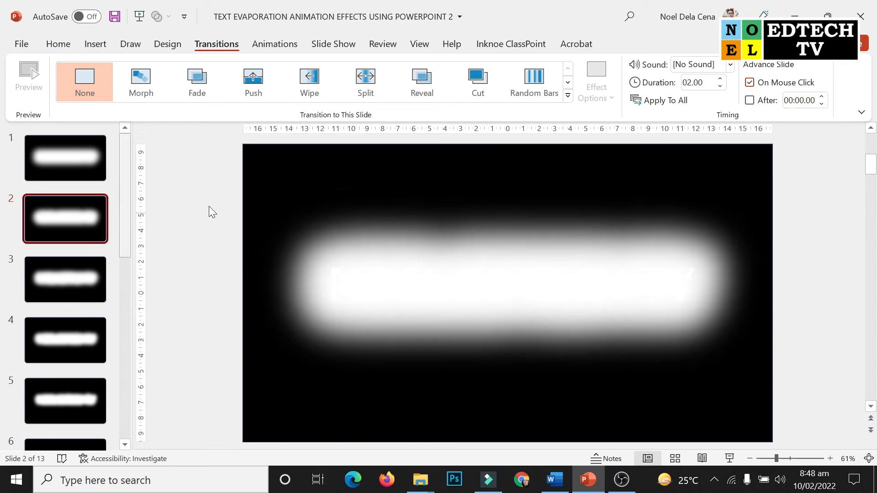
click(753, 84)
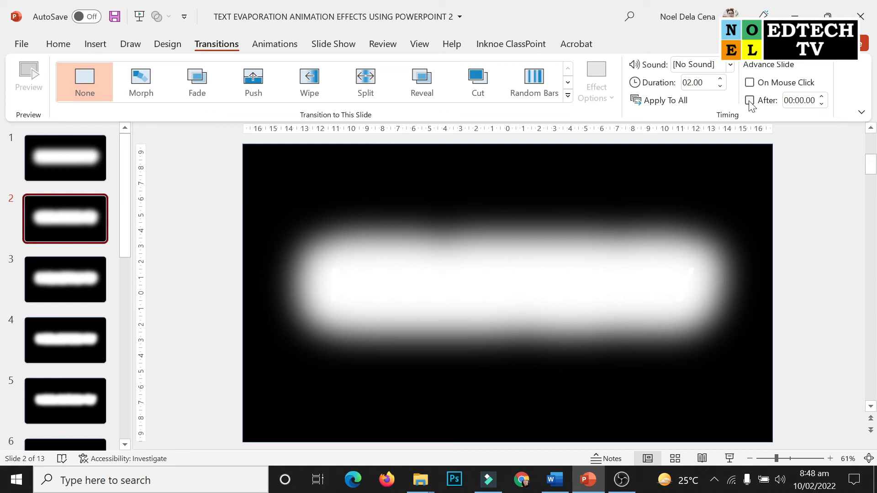
click(799, 100)
click(816, 100)
text(5)
click(53, 269)
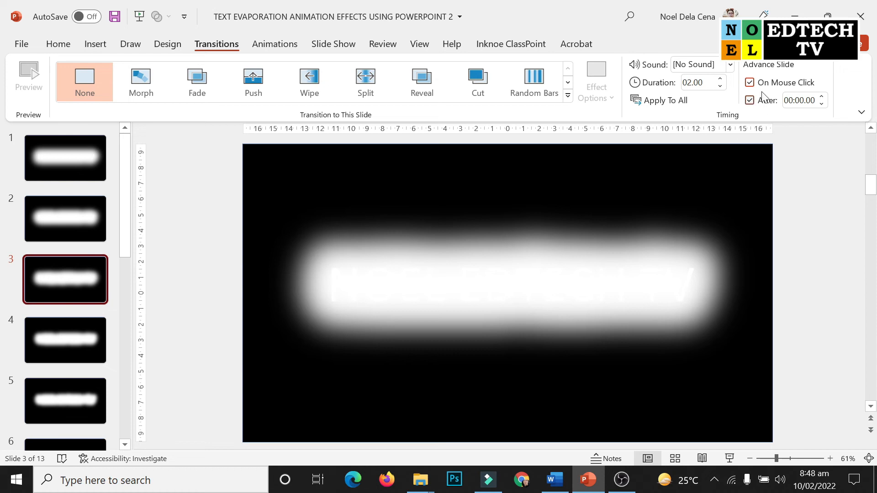
click(800, 100)
click(816, 100)
text(5)
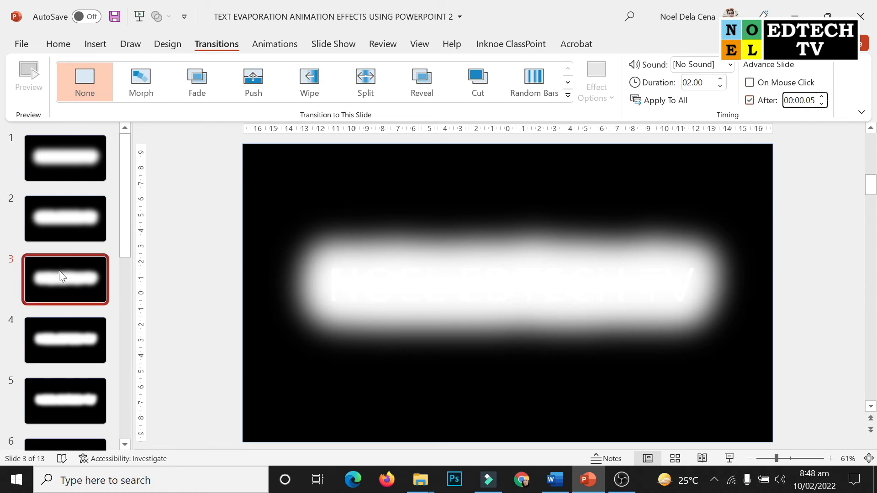
Check the automatic advance timing on slides 4, 5 and 13.
click(86, 324)
click(81, 401)
scroll(81, 429, down, 10)
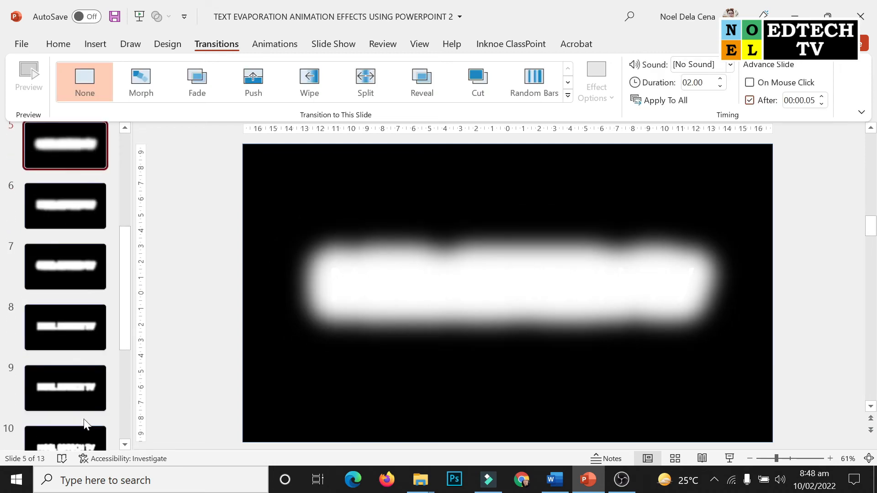
click(81, 405)
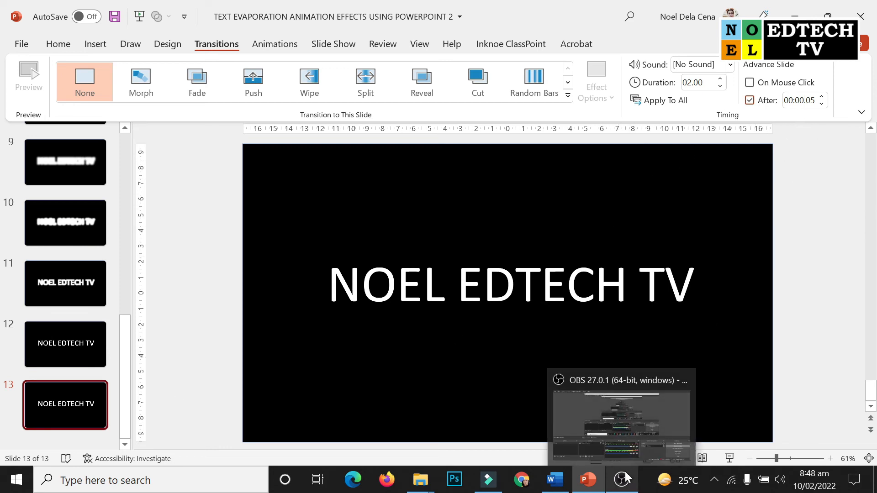
Return to slide 1 and play the slide show from there to preview the evaporation effect.
scroll(83, 267, up, 4)
scroll(84, 264, up, 5)
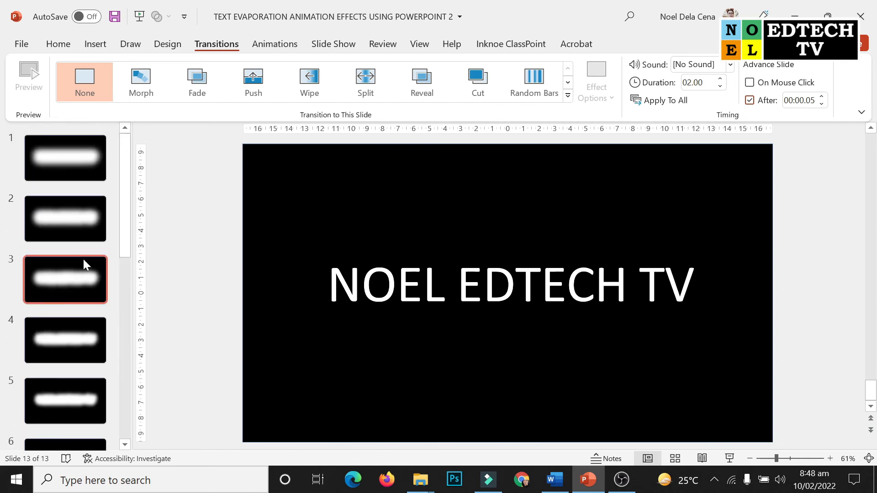
click(75, 158)
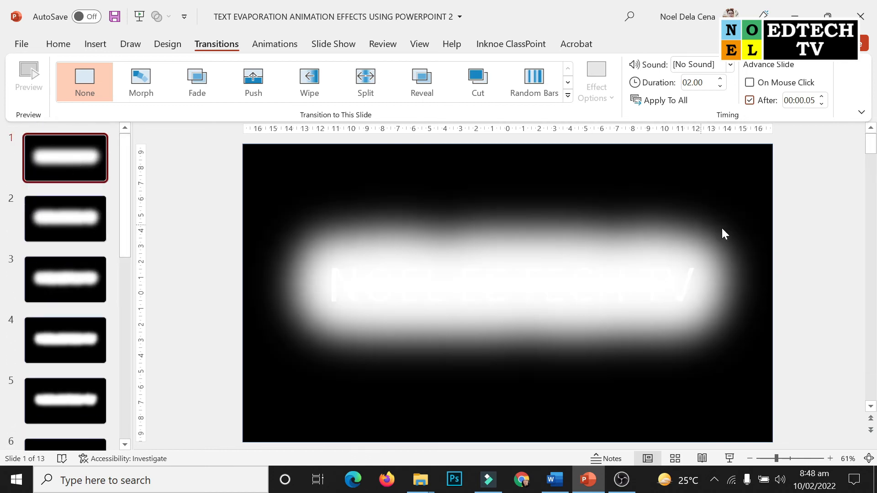
click(726, 458)
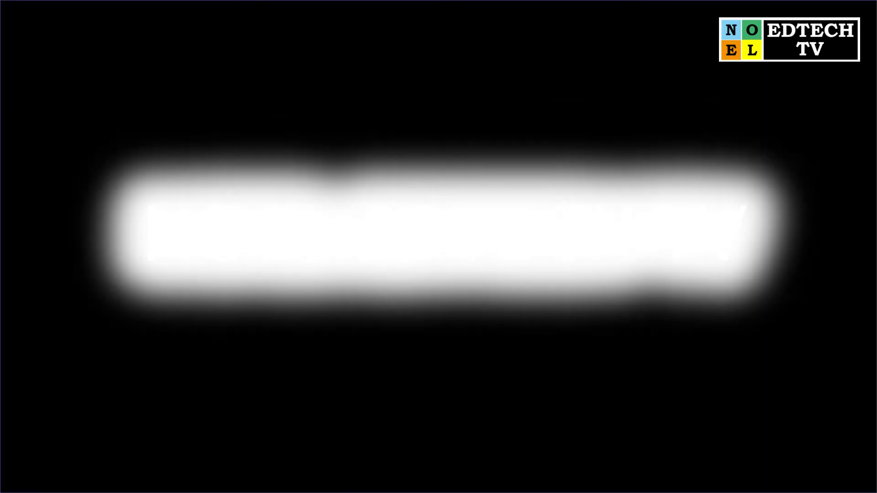